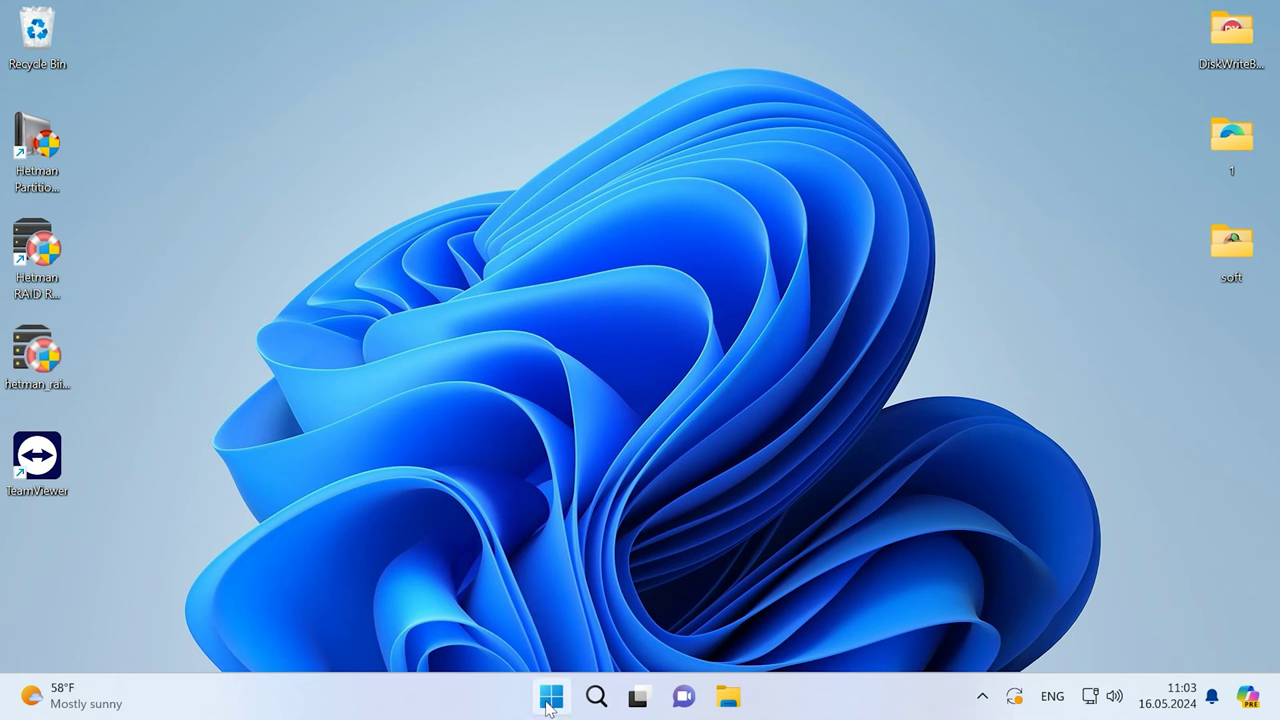
# - Run sysdm.cpl and show the System Protection settings in System Properties
pyautogui.rightClick(551, 696)
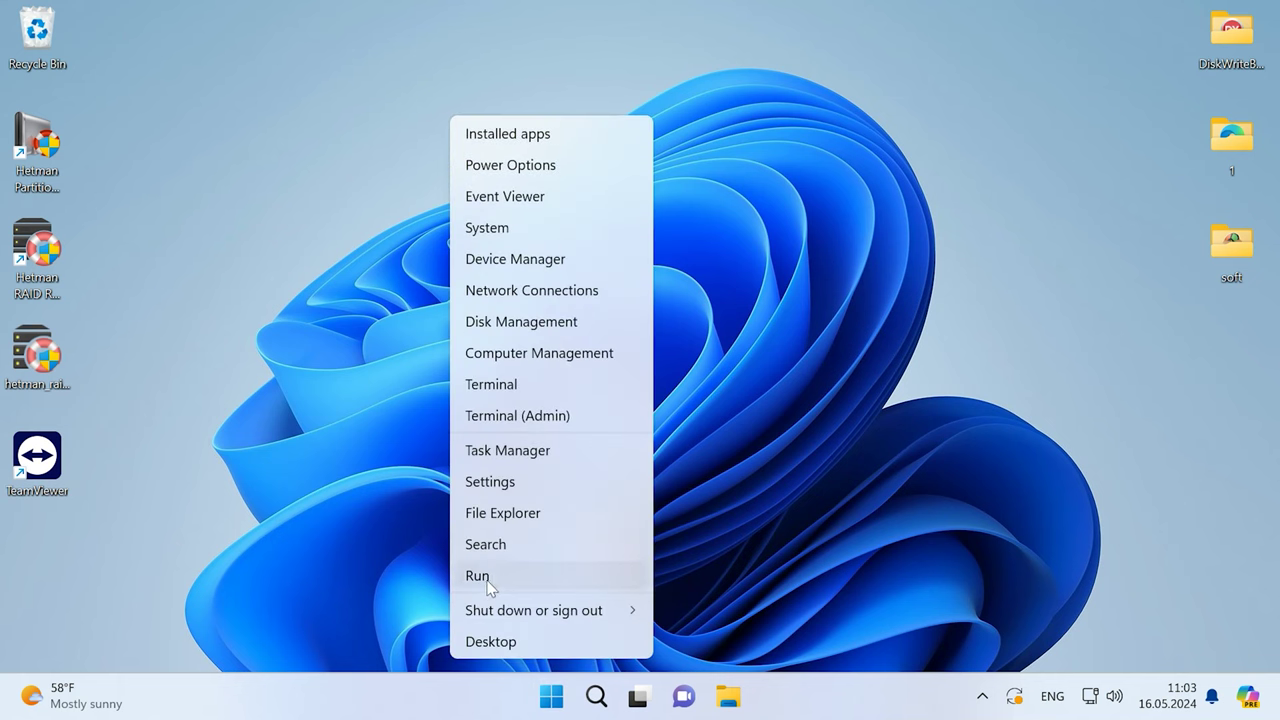
pyautogui.click(478, 577)
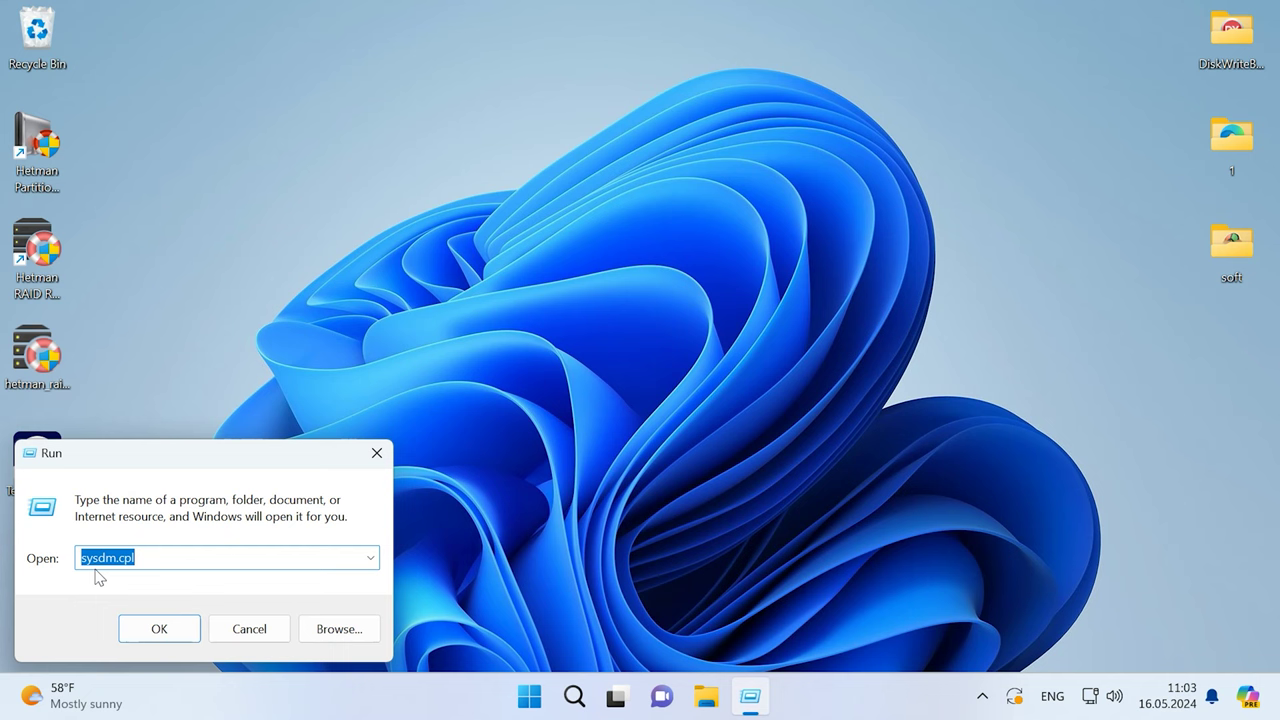
pyautogui.click(163, 627)
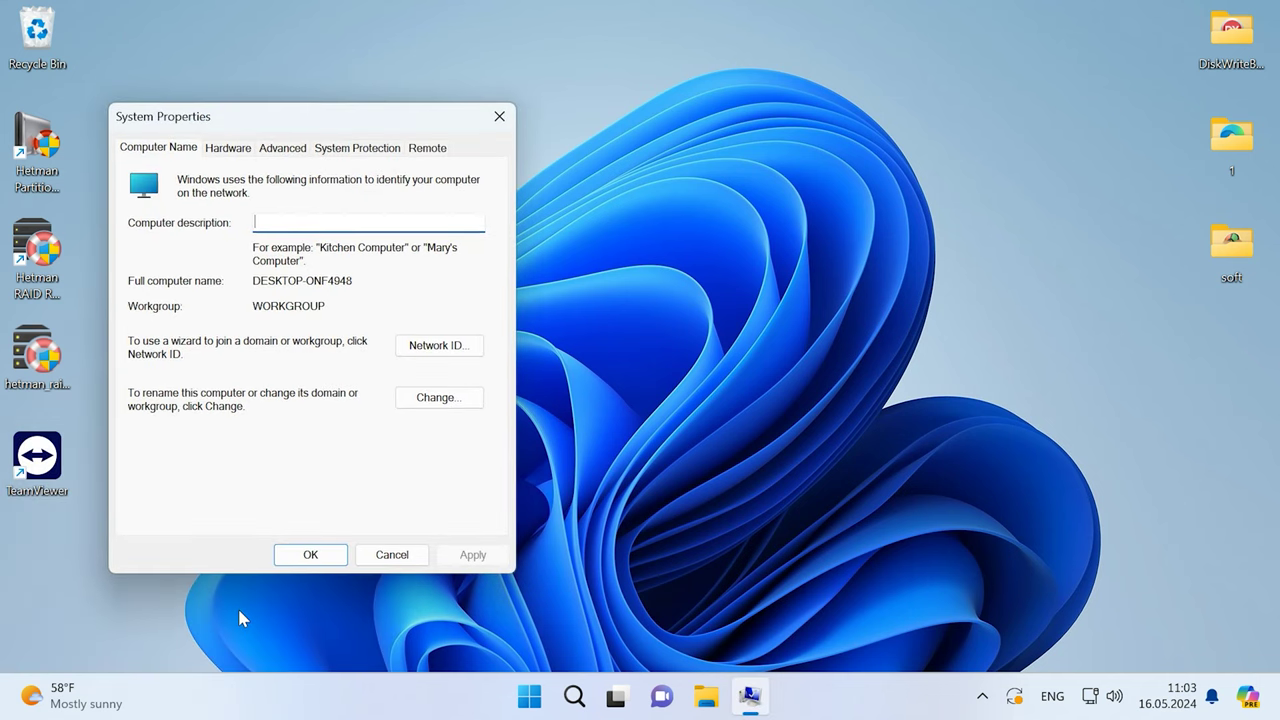
pyautogui.click(360, 150)
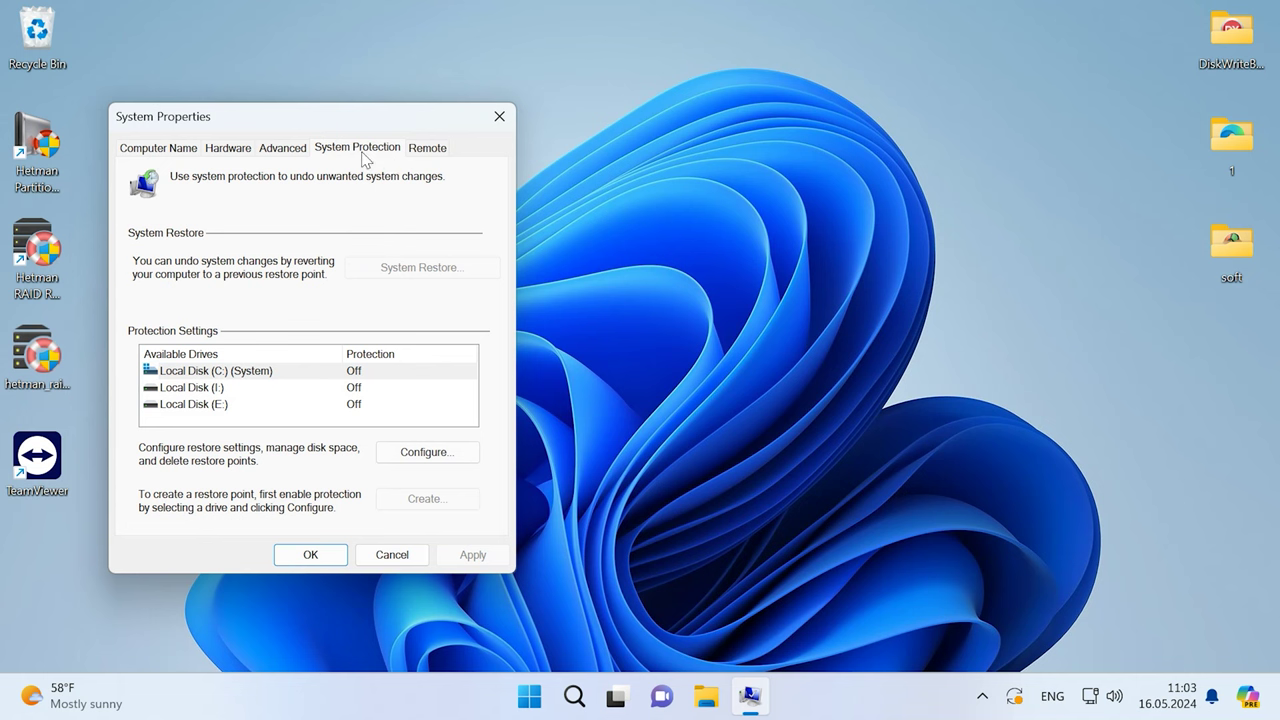
# - Turn on system protection for Local Disk (C:) (System) and apply the restore settings
pyautogui.click(209, 372)
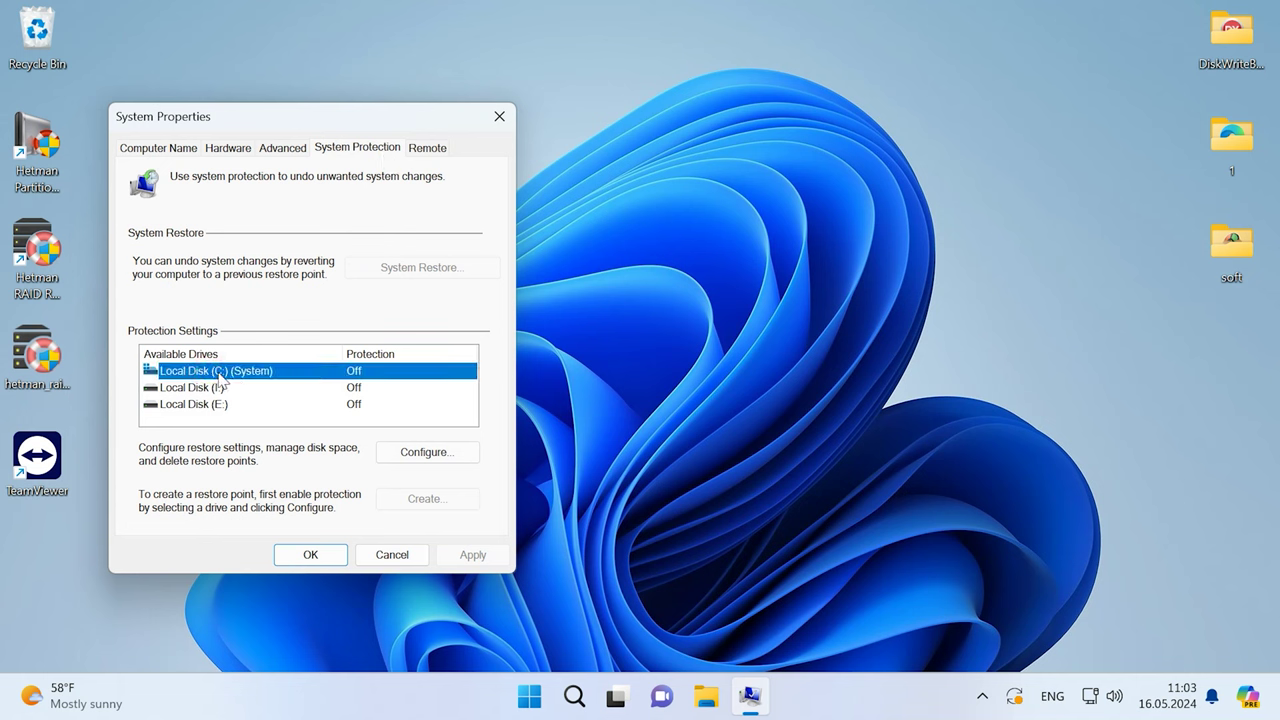
pyautogui.click(420, 453)
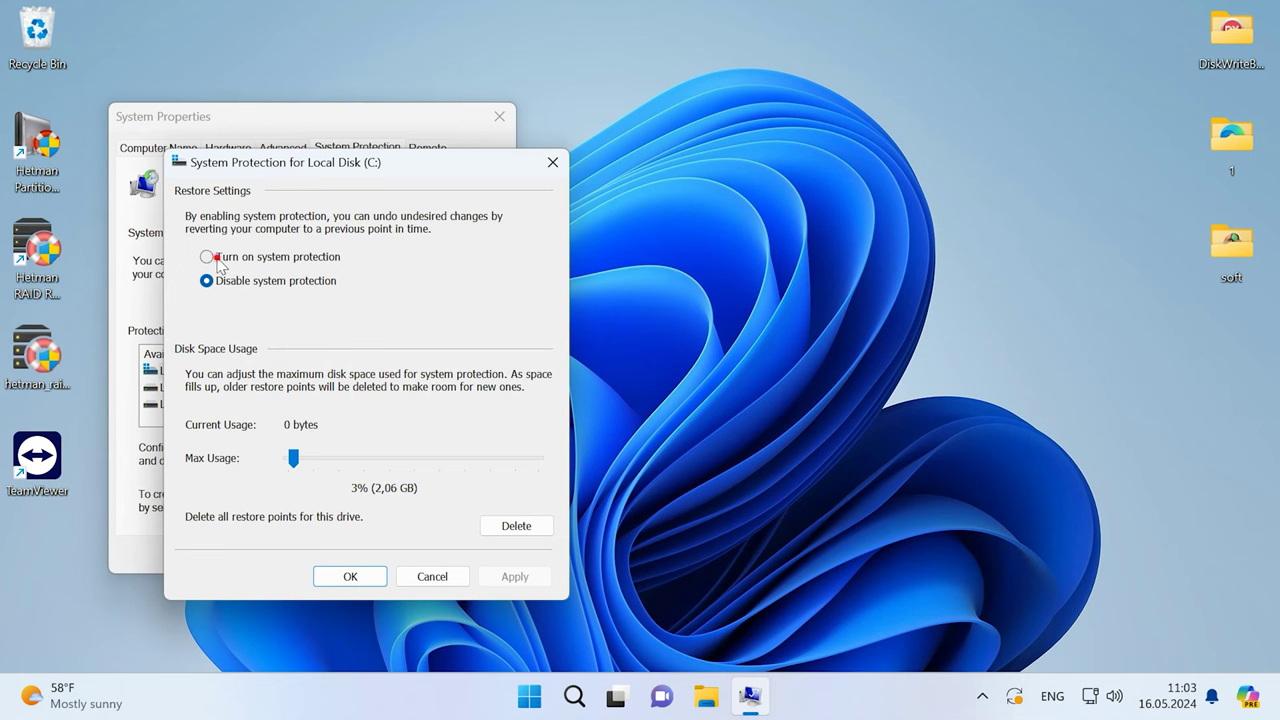
pyautogui.click(219, 262)
pyautogui.click(347, 575)
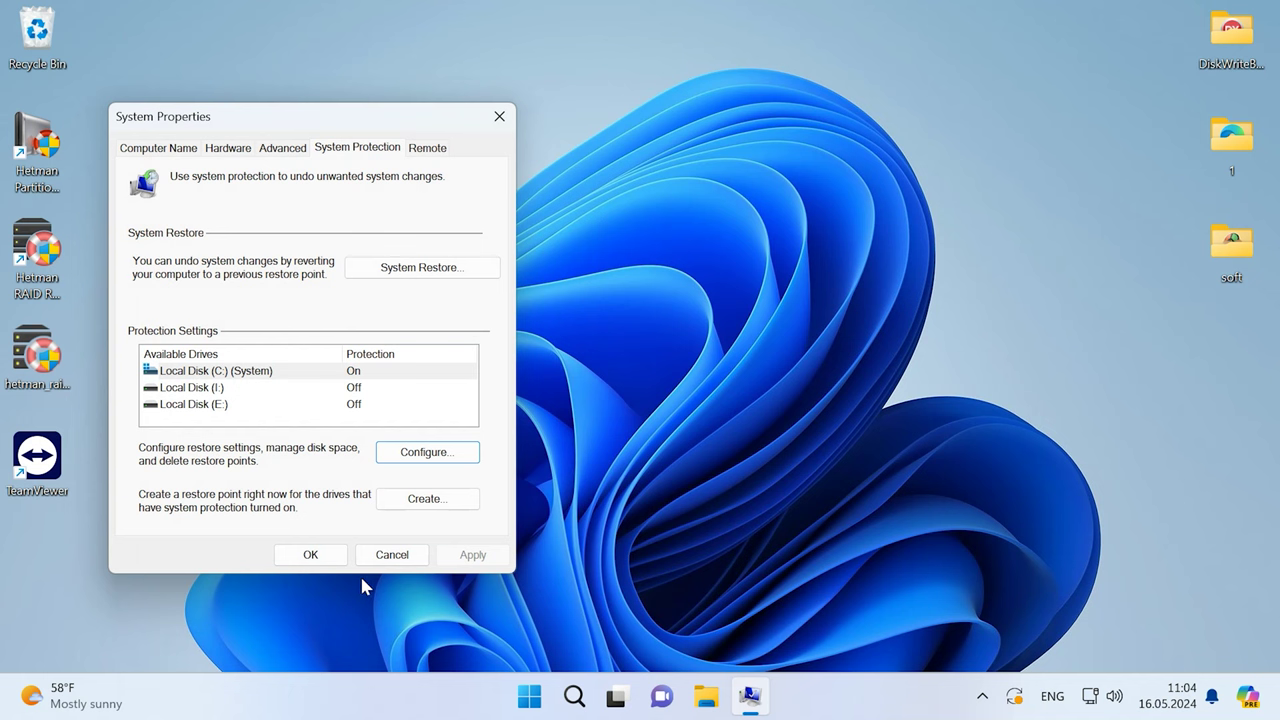
# - Create a restore point with the description 16.05.2024 and dismiss the completion dialog
pyautogui.click(427, 504)
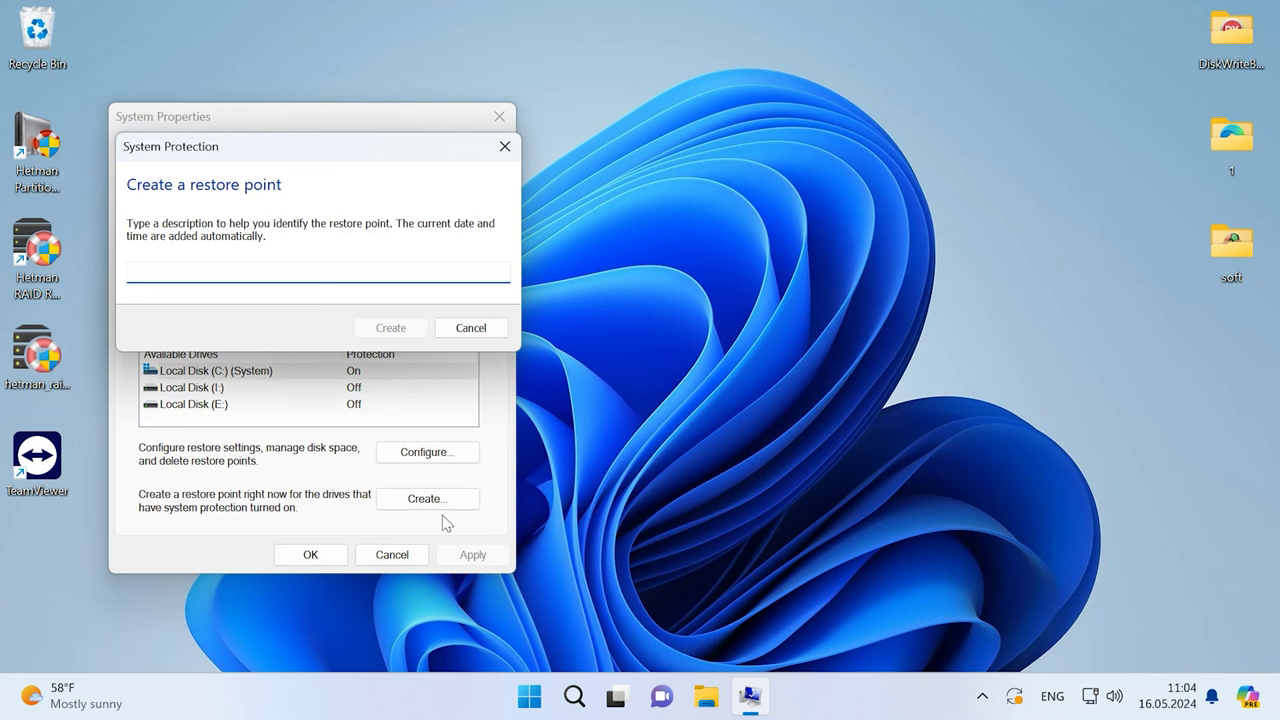
pyautogui.write('16.05.2024')
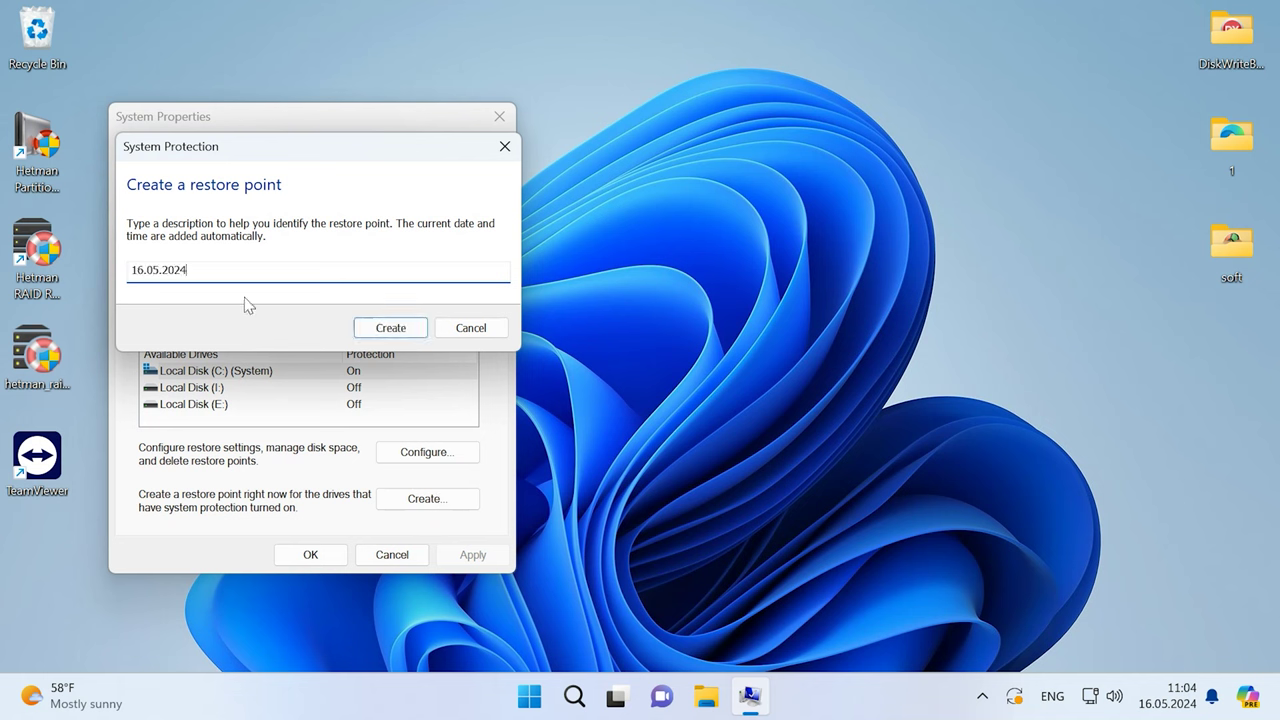
pyautogui.click(400, 336)
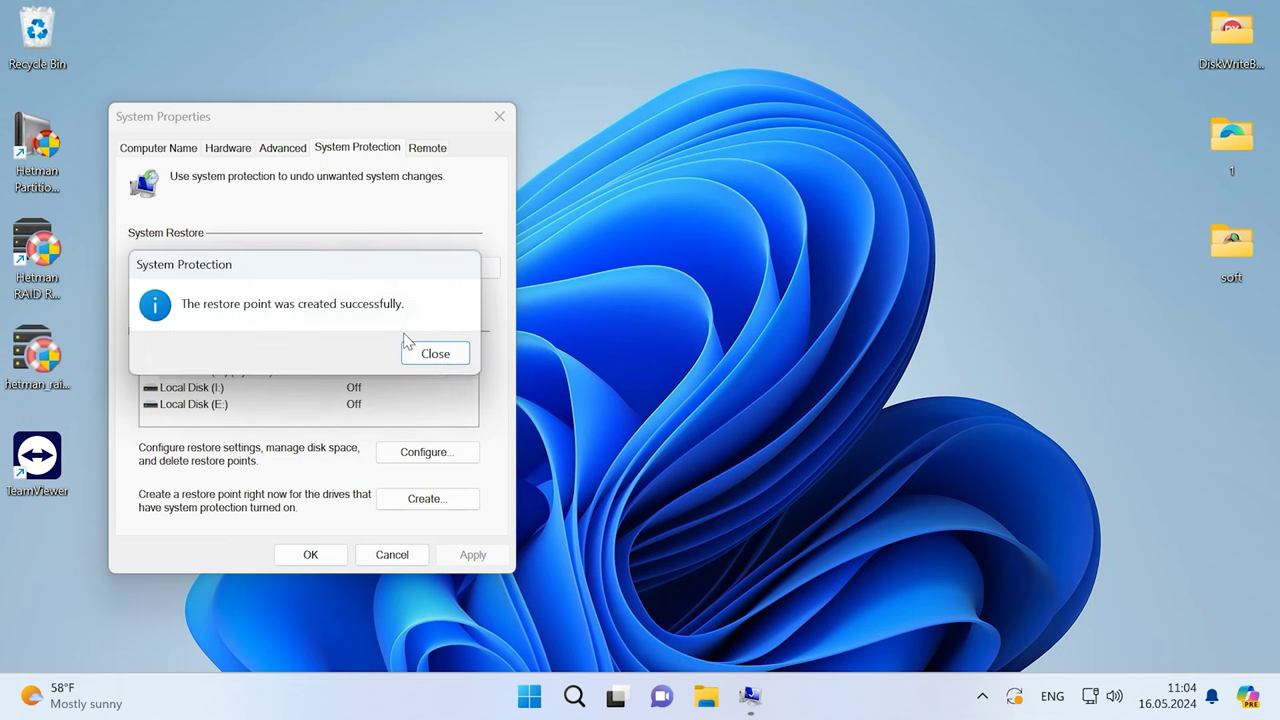
pyautogui.click(446, 356)
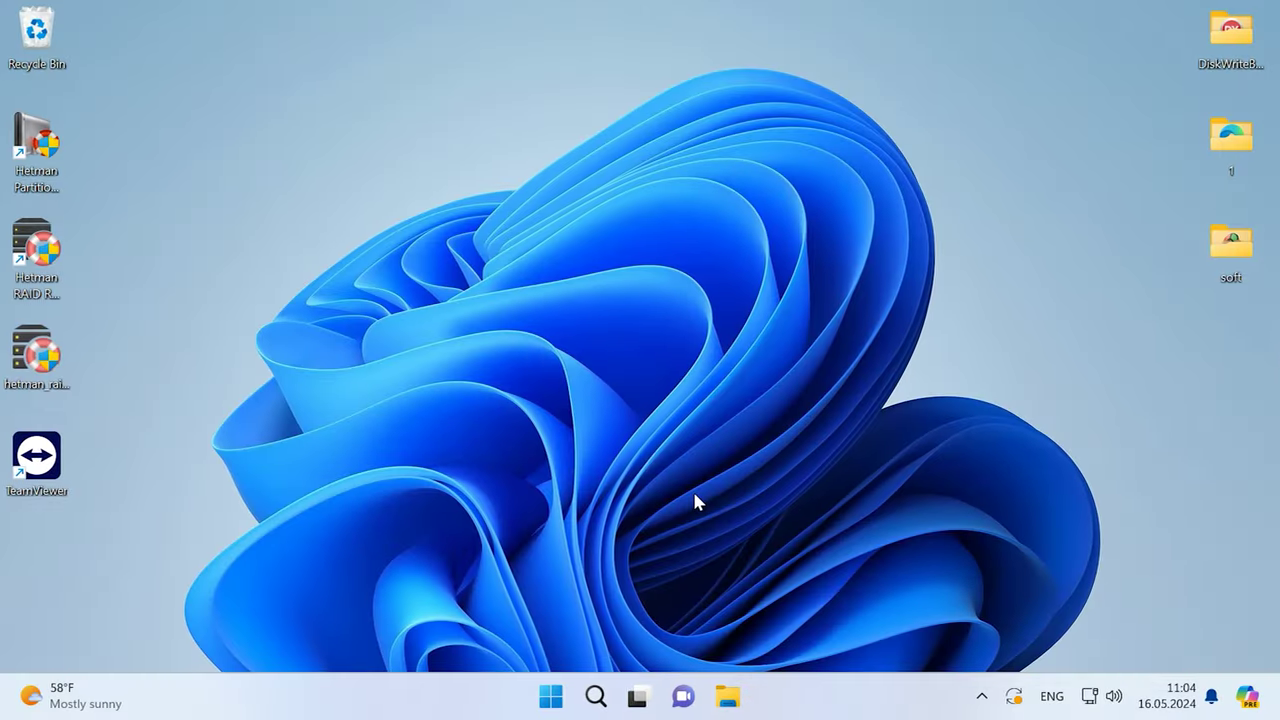
# - Launch the Registry Editor by running regedit
pyautogui.rightClick(551, 696)
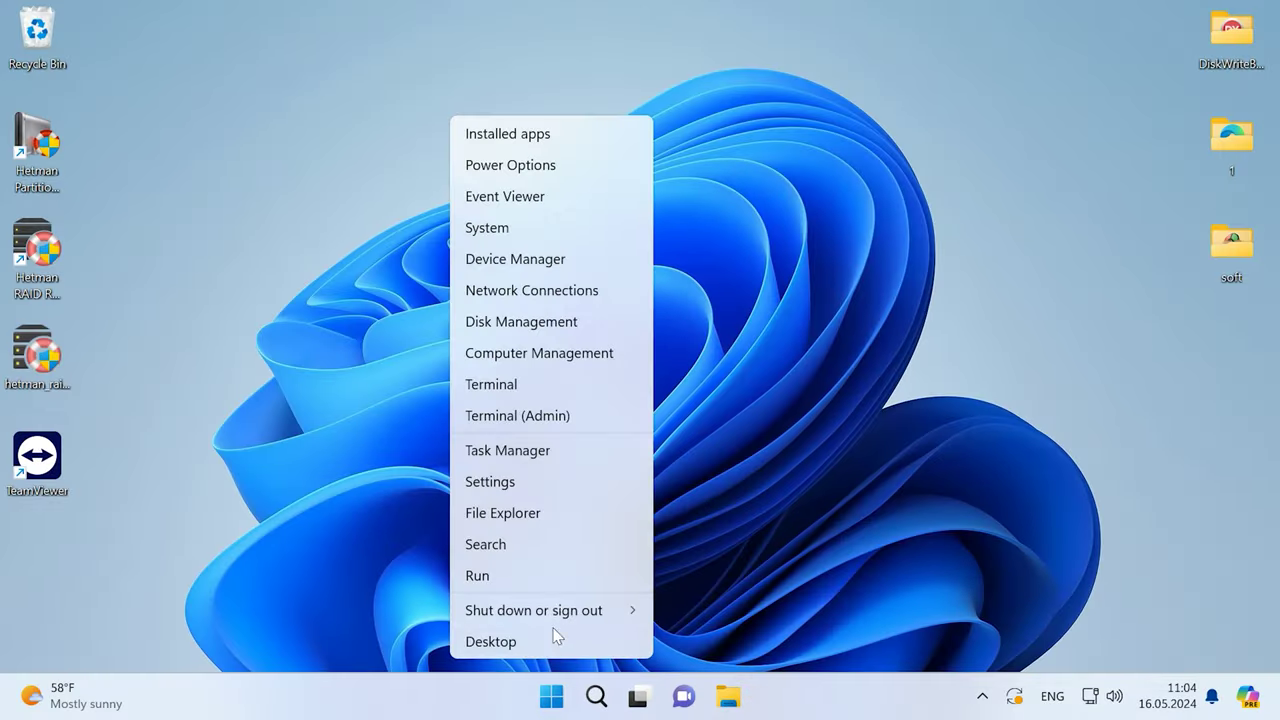
pyautogui.click(512, 580)
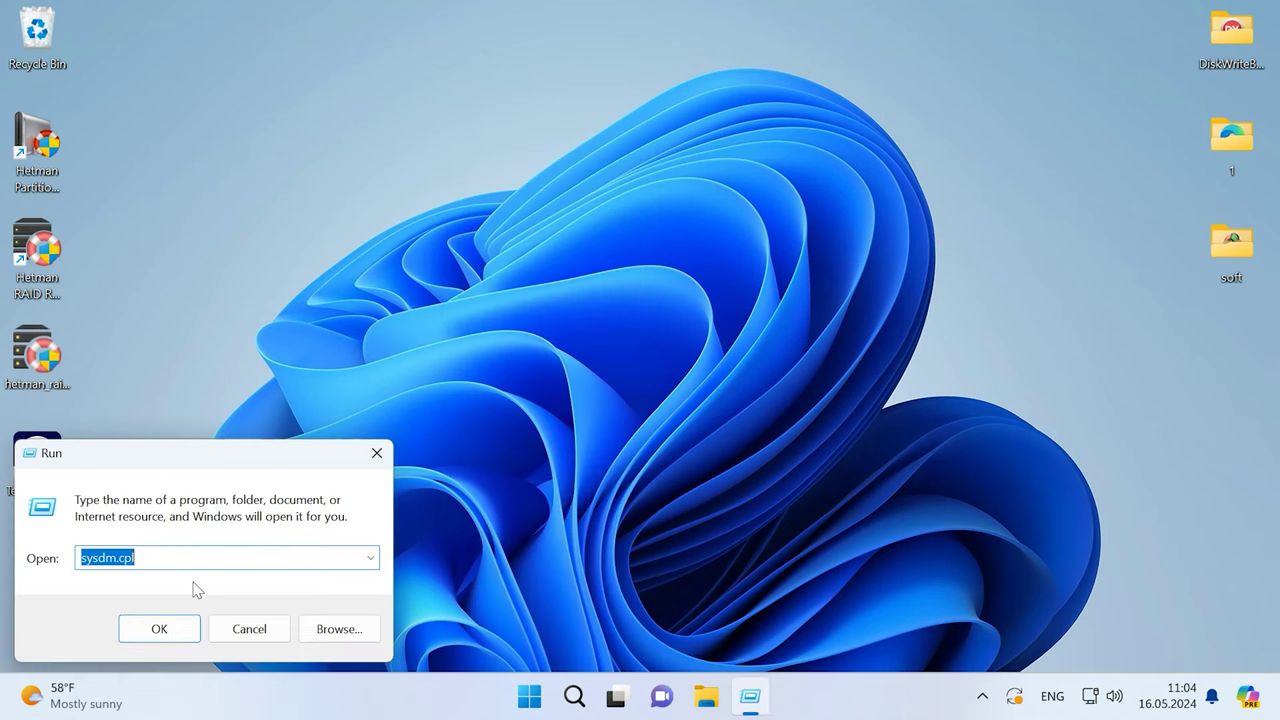
pyautogui.write('regedit')
pyautogui.click(160, 630)
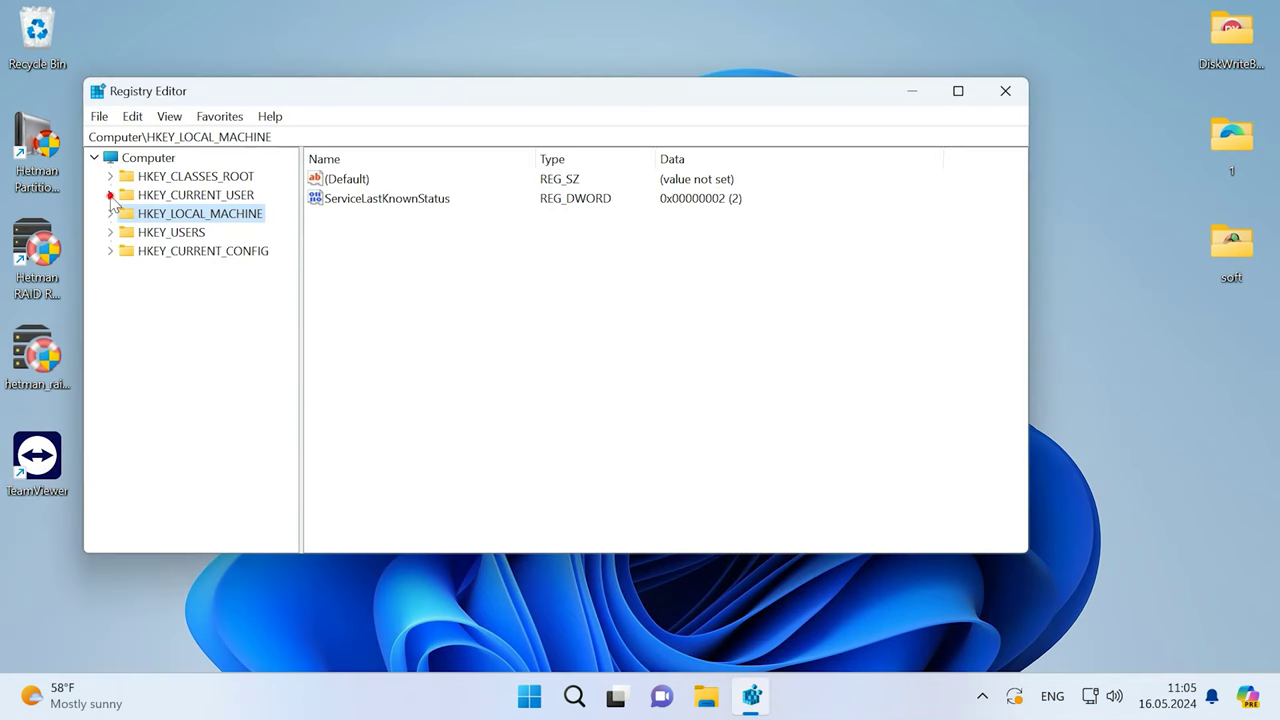
# - Expand the registry tree down to HKEY_CURRENT_USER\Software\Classes\CLSID
pyautogui.click(110, 195)
pyautogui.click(125, 365)
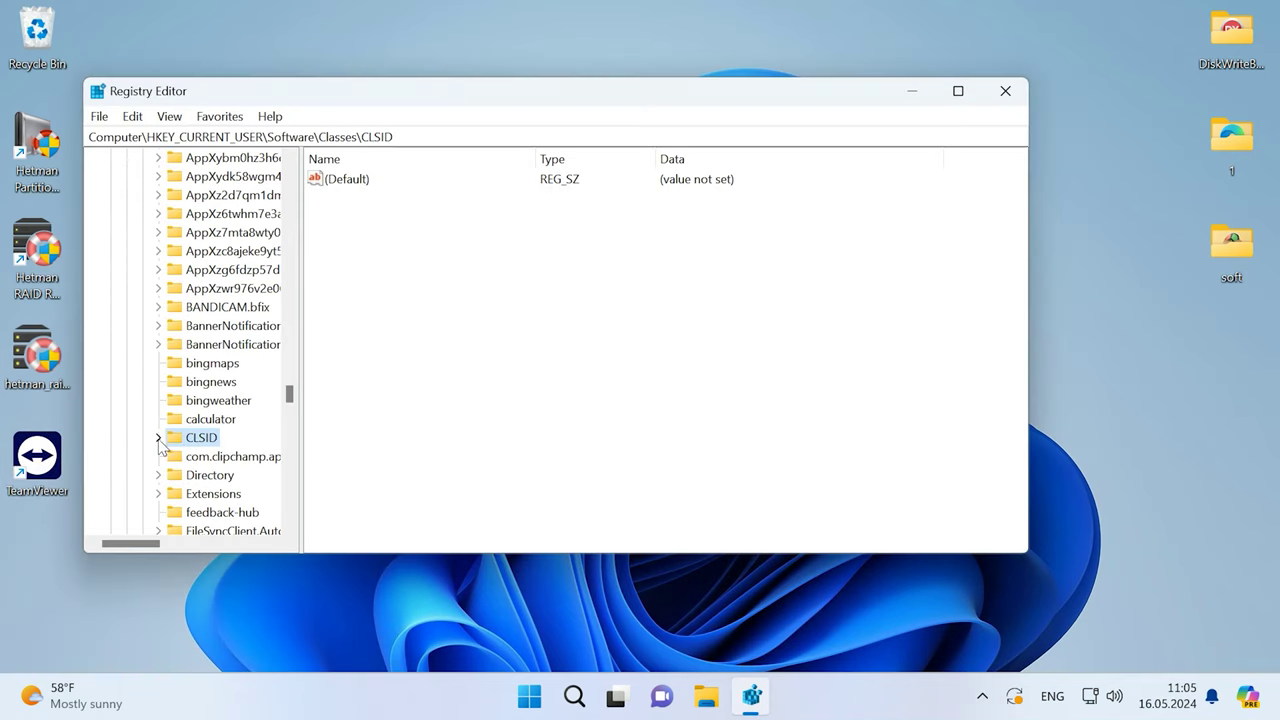
pyautogui.click(158, 437)
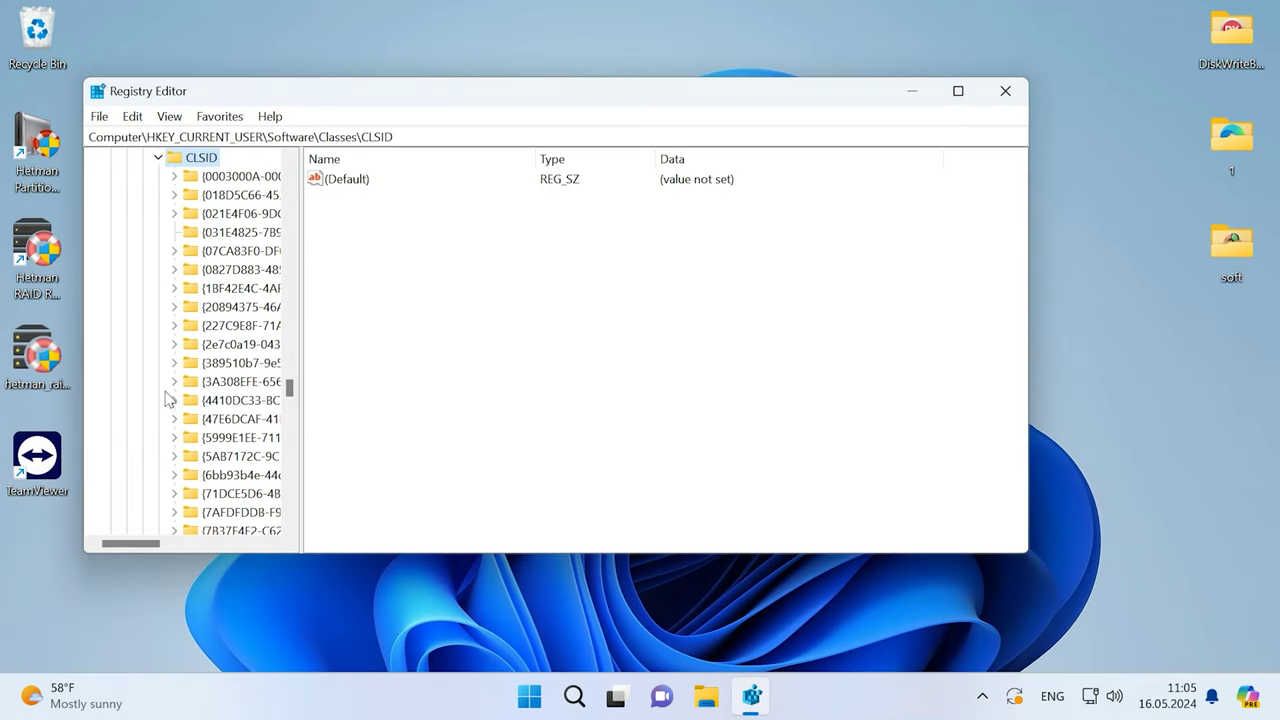
pyautogui.scroll(2, 207, 166)
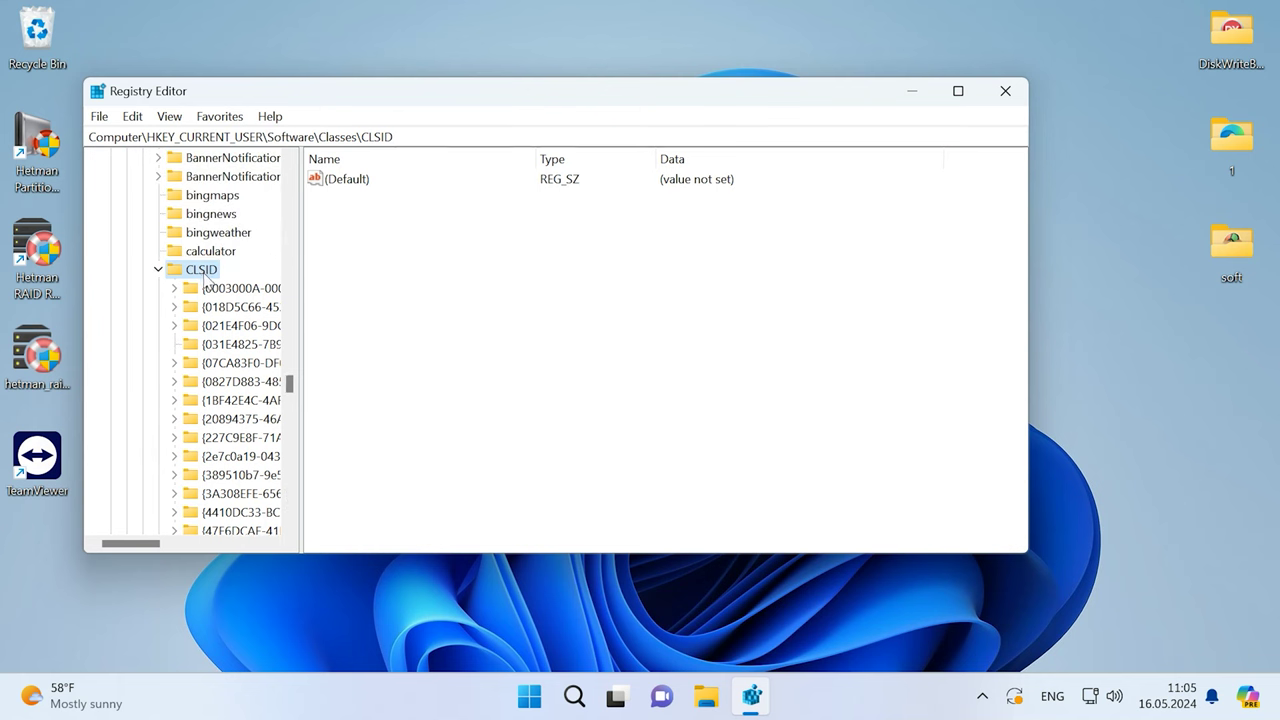
# - Create a new key named {86ca1aa0-34aa-4e8b-a509-50c905bae2a2} under CLSID and highlight its name in the key path
pyautogui.rightClick(202, 274)
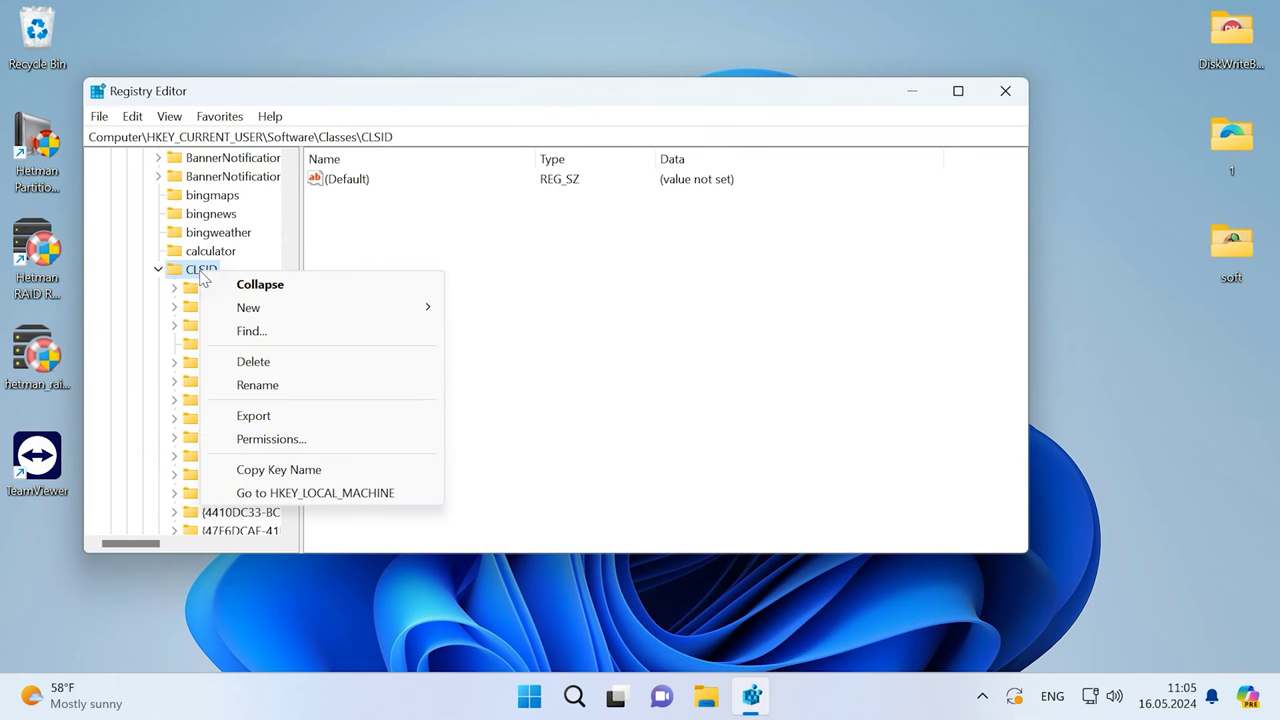
pyautogui.moveTo(366, 313)
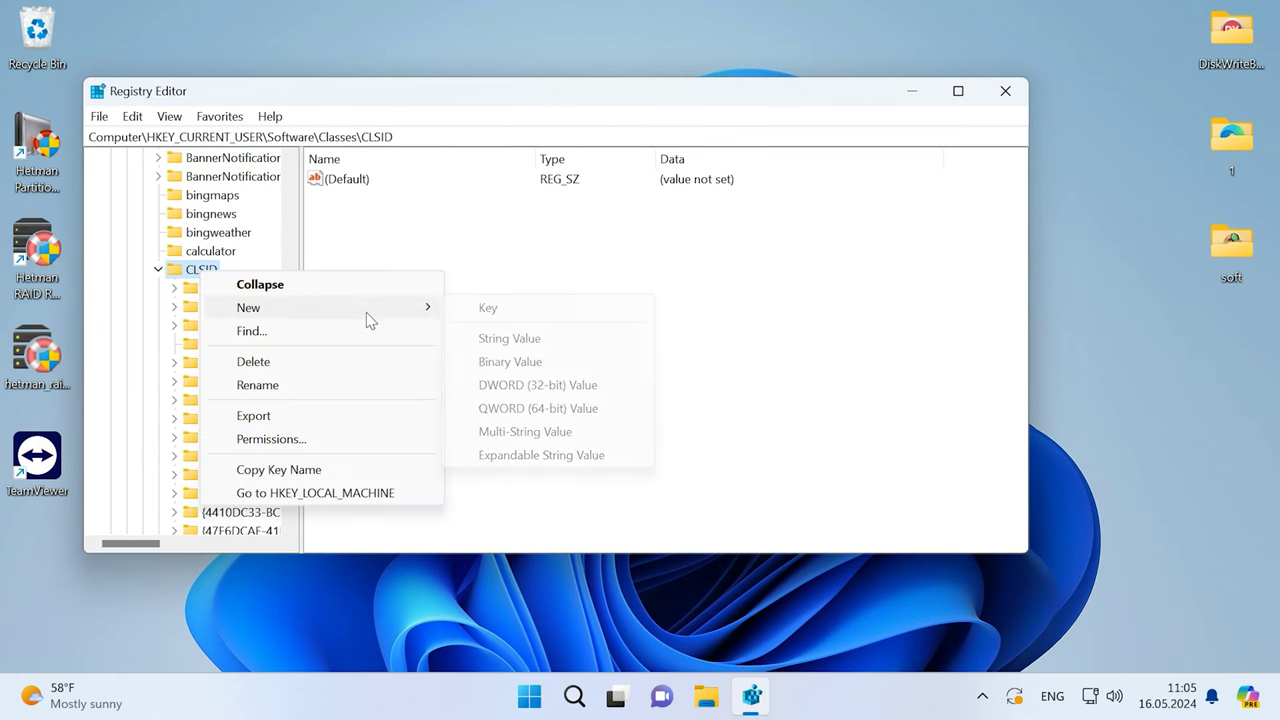
pyautogui.click(533, 310)
pyautogui.write('{86ca1aa0-34aa-4e8b-a509-50c905bae2a2}')
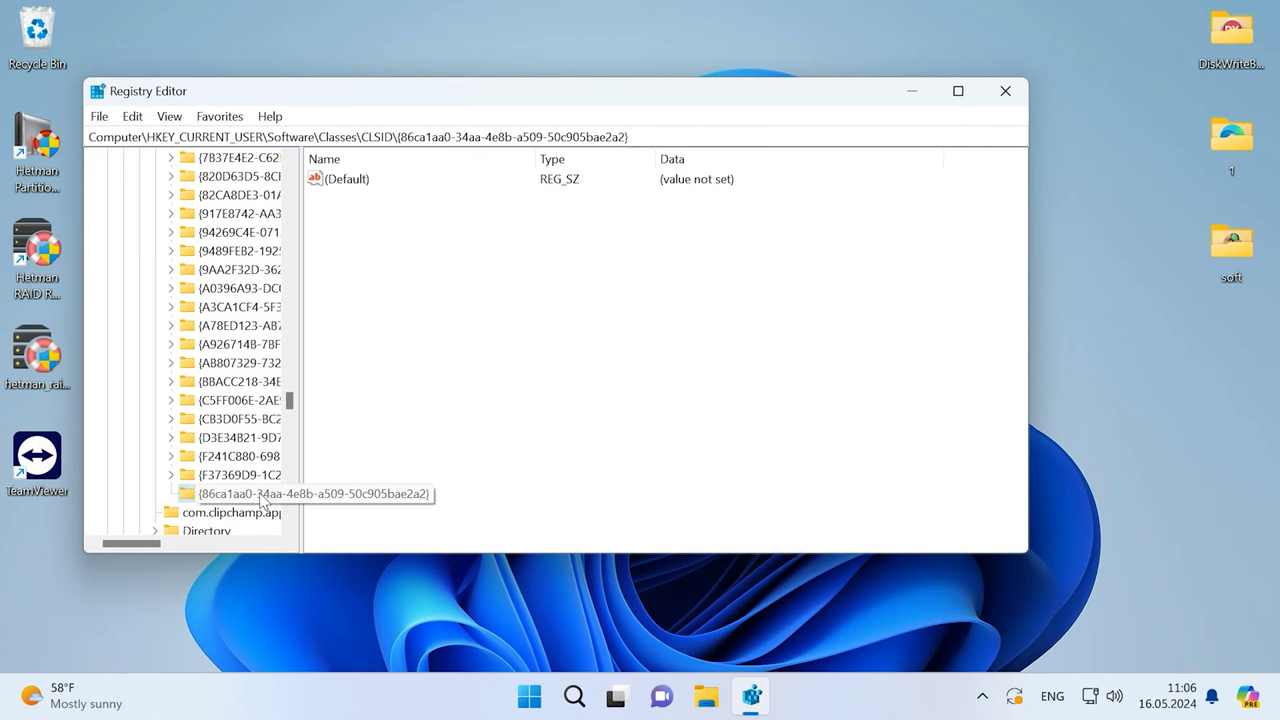
pyautogui.press('Return')
pyautogui.moveTo(633, 136); pyautogui.dragTo(398, 137)
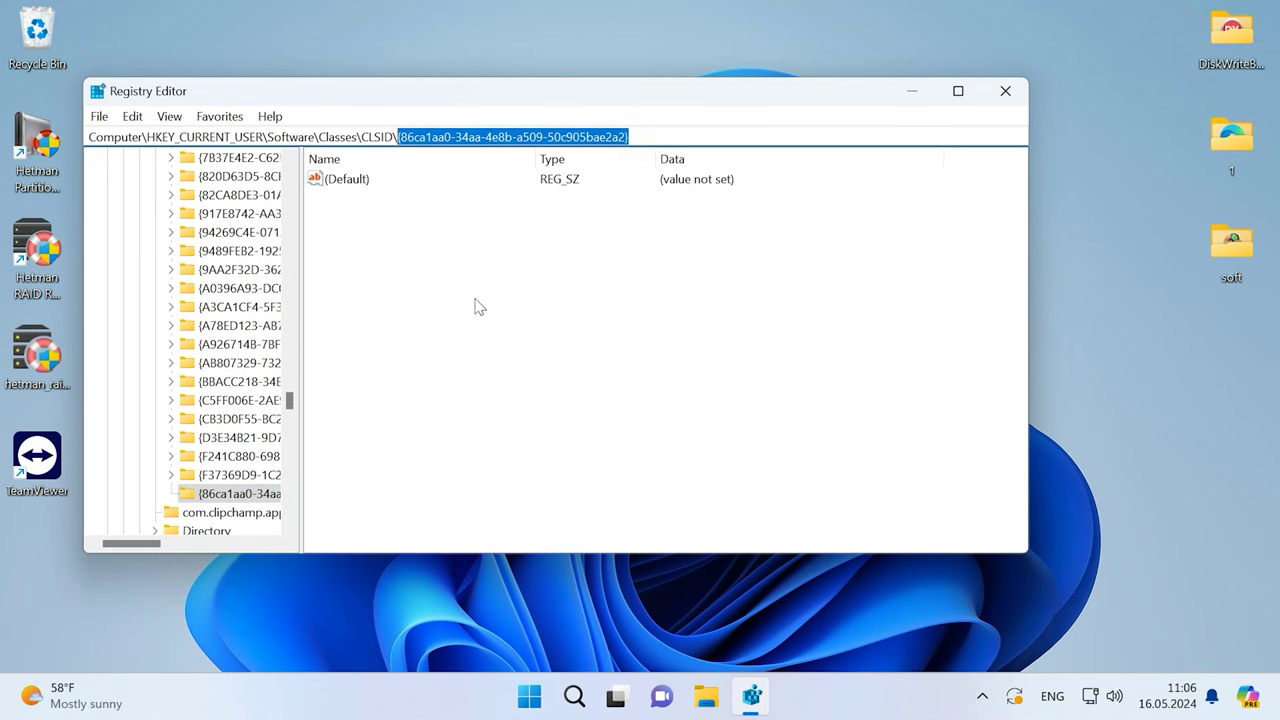
# - Add a subkey named InprocServer32 under the {86ca1aa0-34aa-4e8b-a509-50c905bae2a2} key and set its (Default) value to blank data
pyautogui.rightClick(233, 494)
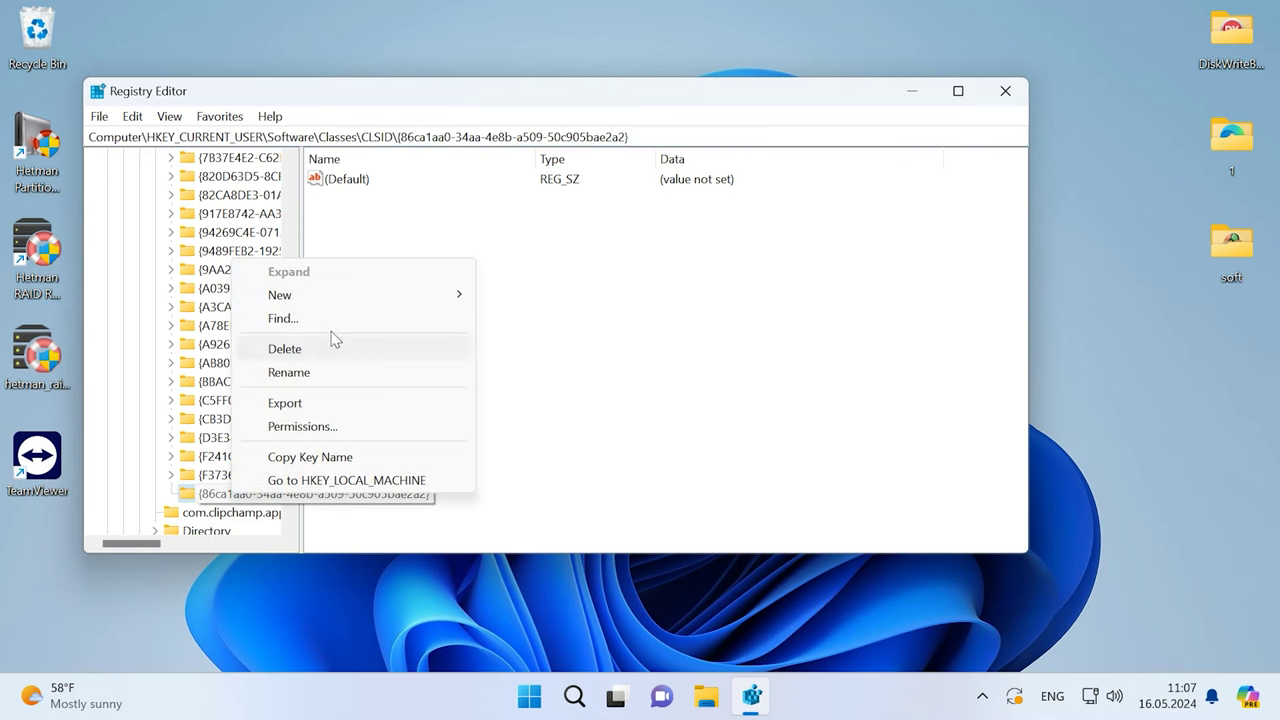
pyautogui.moveTo(371, 291)
pyautogui.click(520, 293)
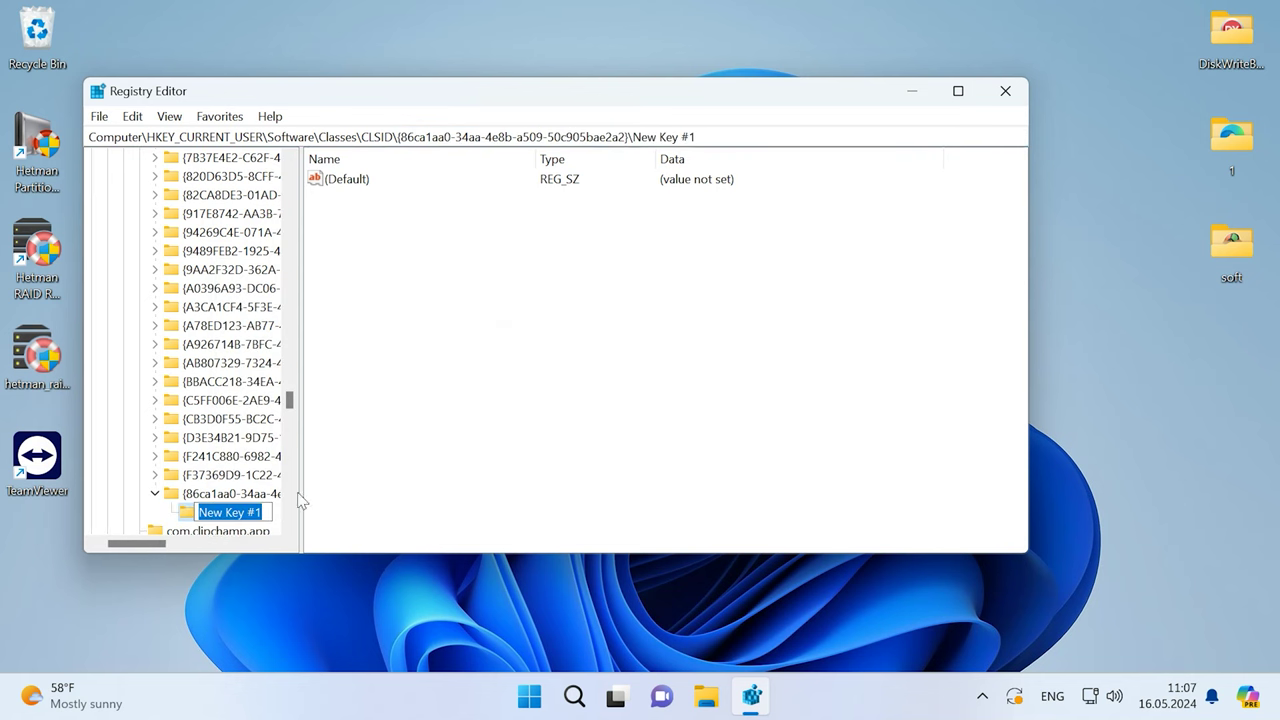
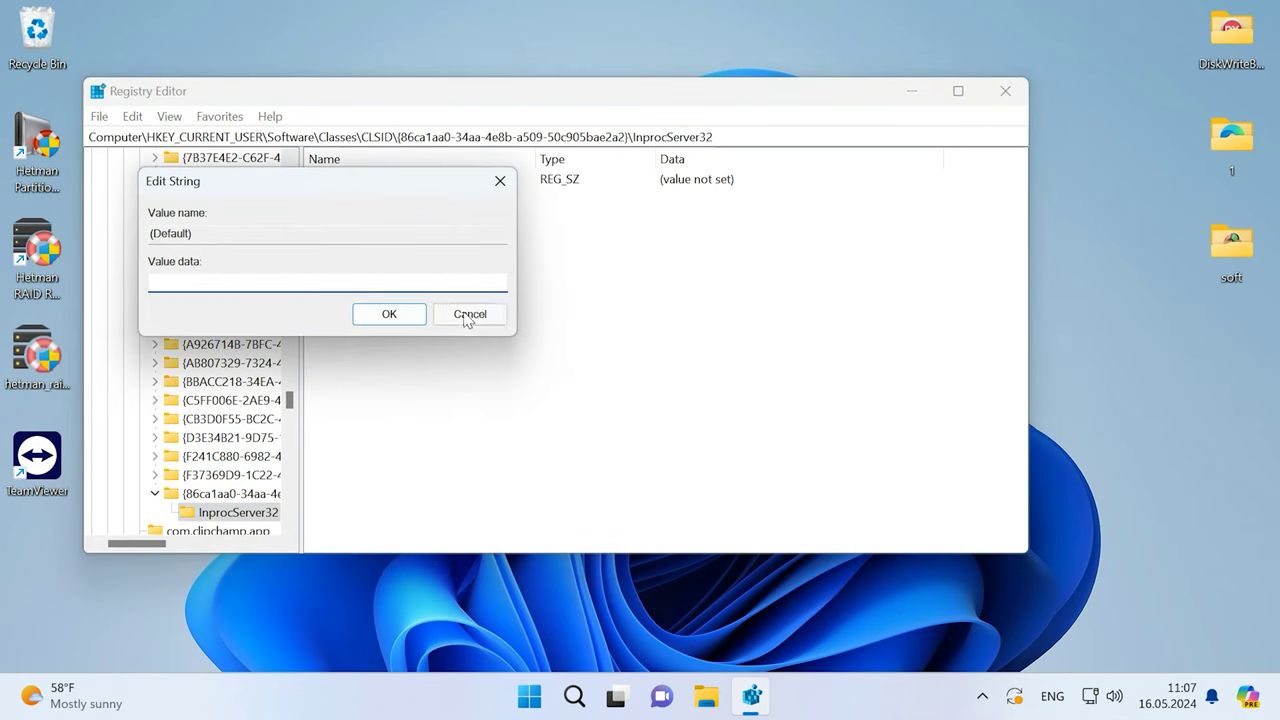
pyautogui.click(391, 318)
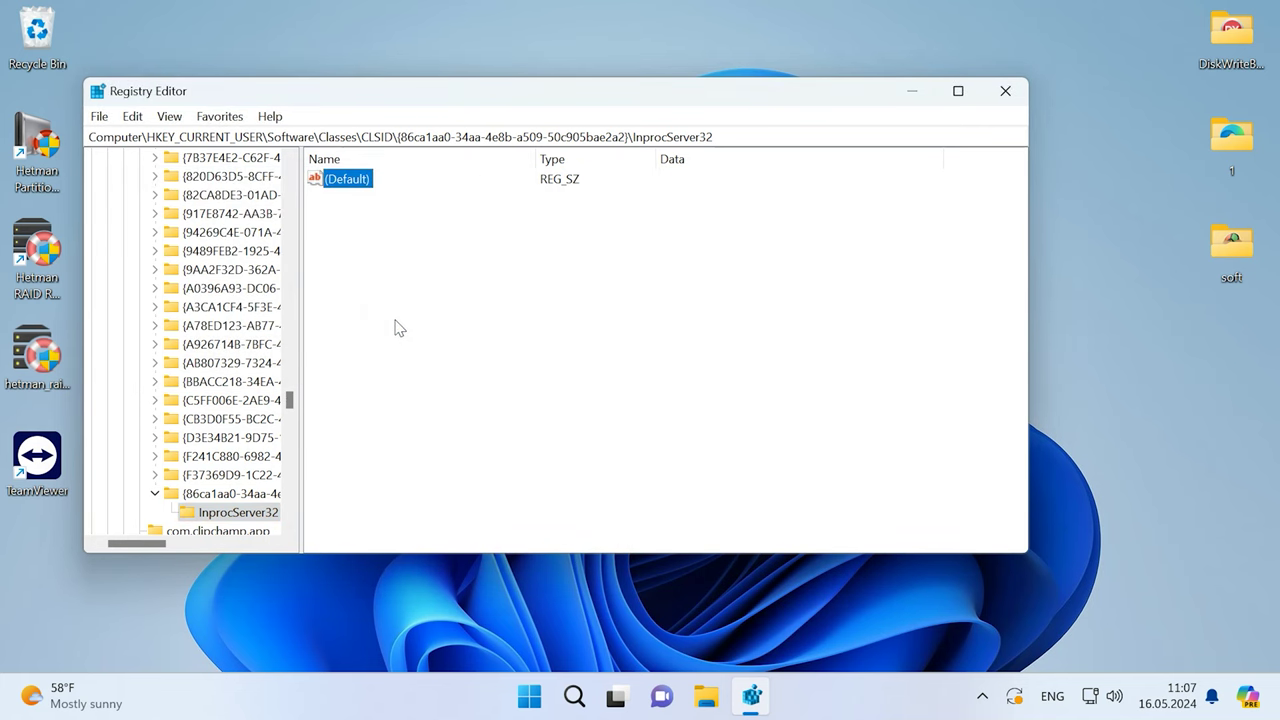
# - Minimize the Registry Editor and check the layout of the desktop's context menu
pyautogui.click(910, 90)
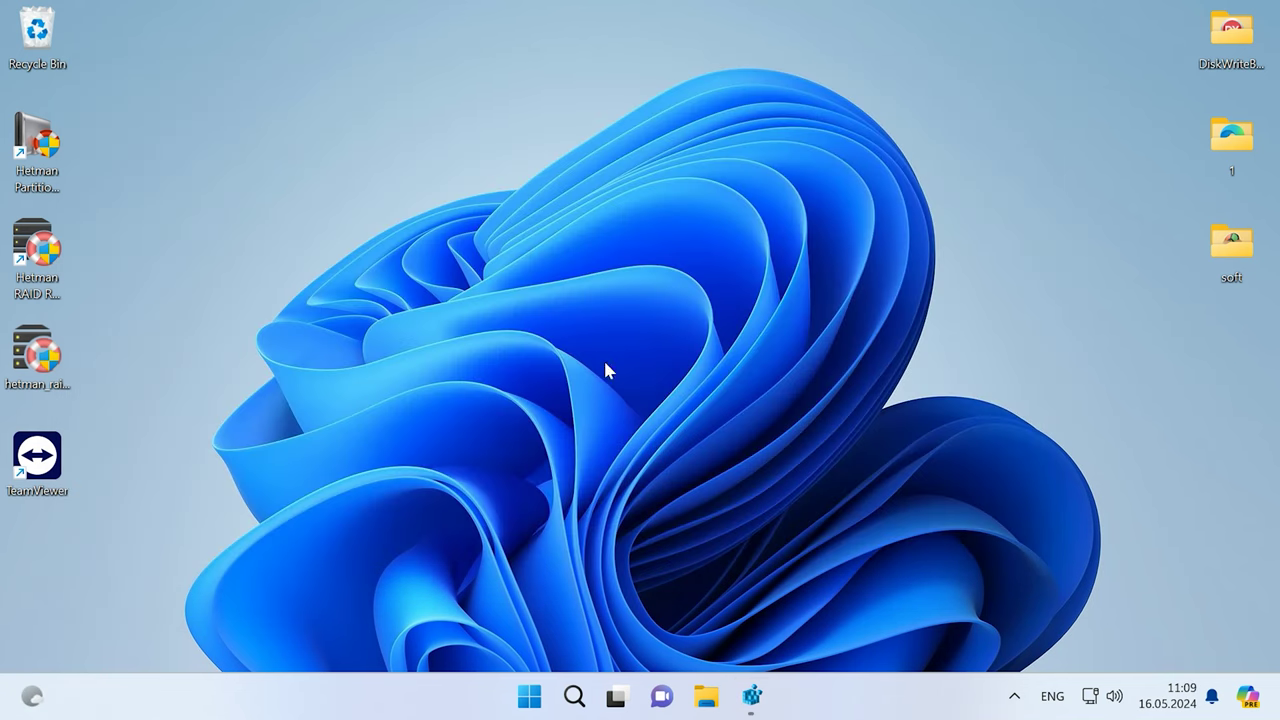
pyautogui.rightClick(606, 370)
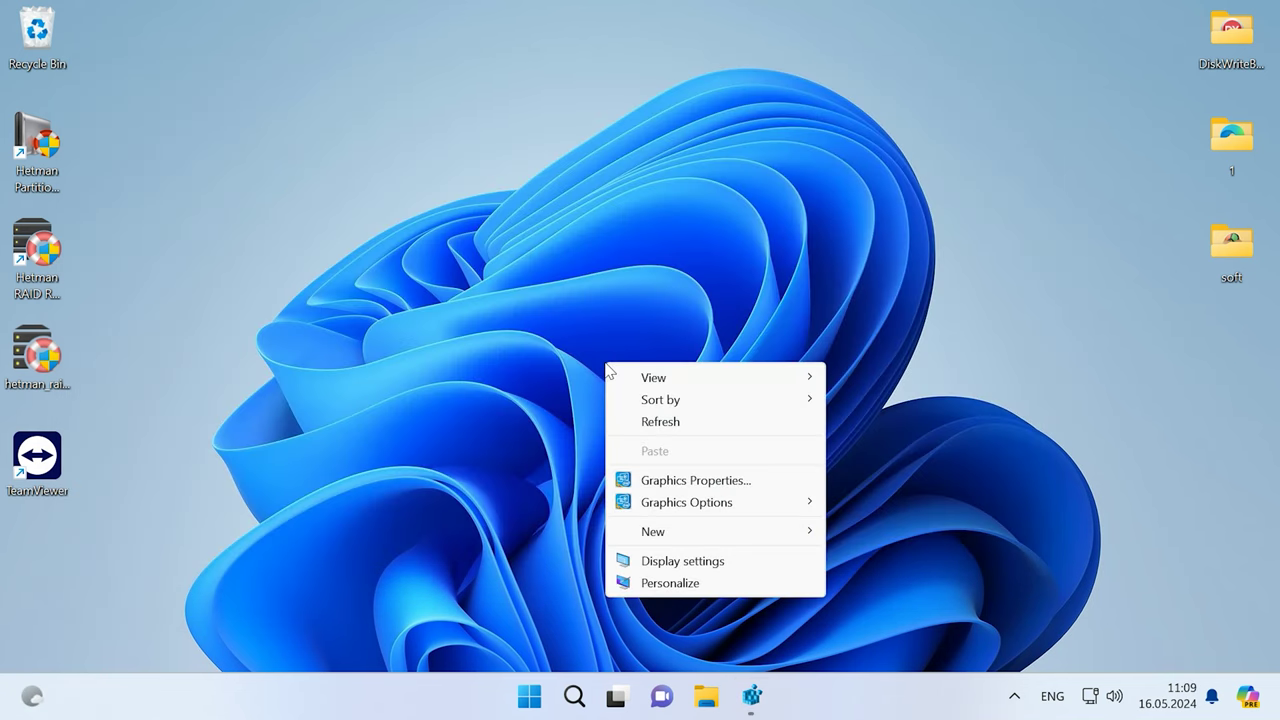
pyautogui.click(598, 350)
pyautogui.rightClick(597, 347)
pyautogui.click(587, 350)
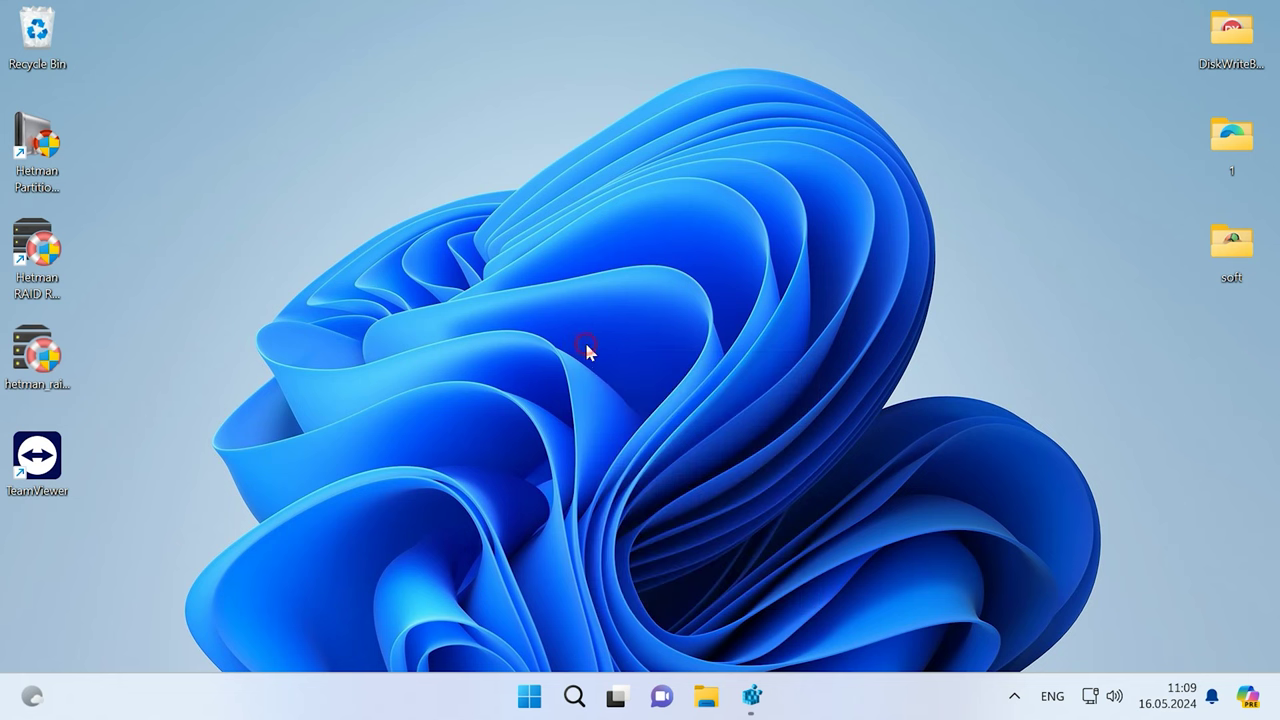
pyautogui.rightClick(624, 388)
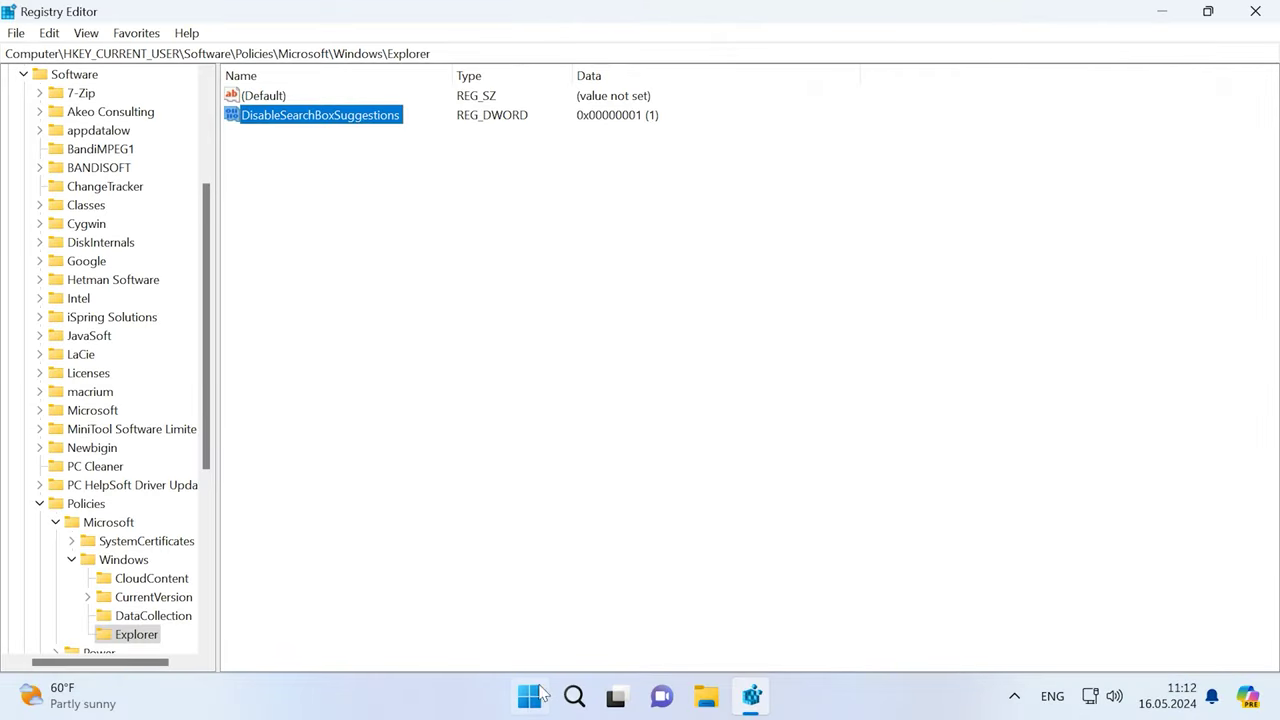
# - Open Windows search from Start to examine its suggested content, then close it
pyautogui.click(540, 692)
pyautogui.click(503, 96)
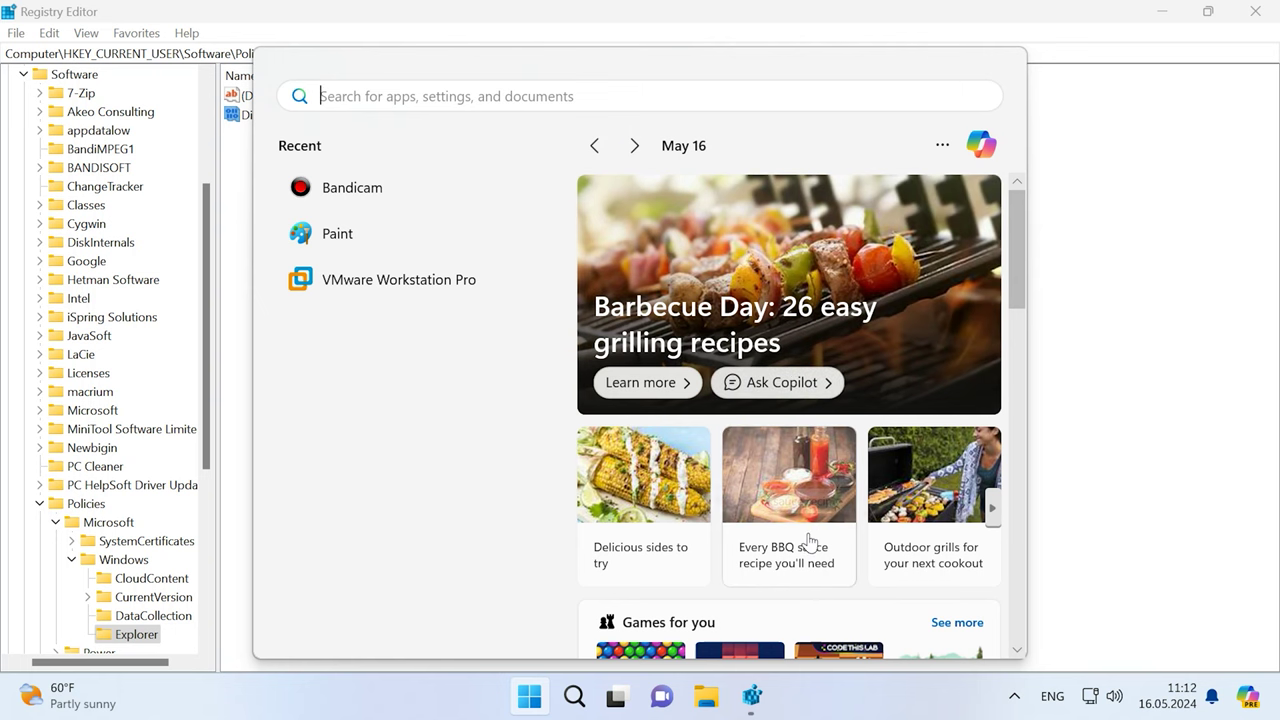
pyautogui.click(1070, 333)
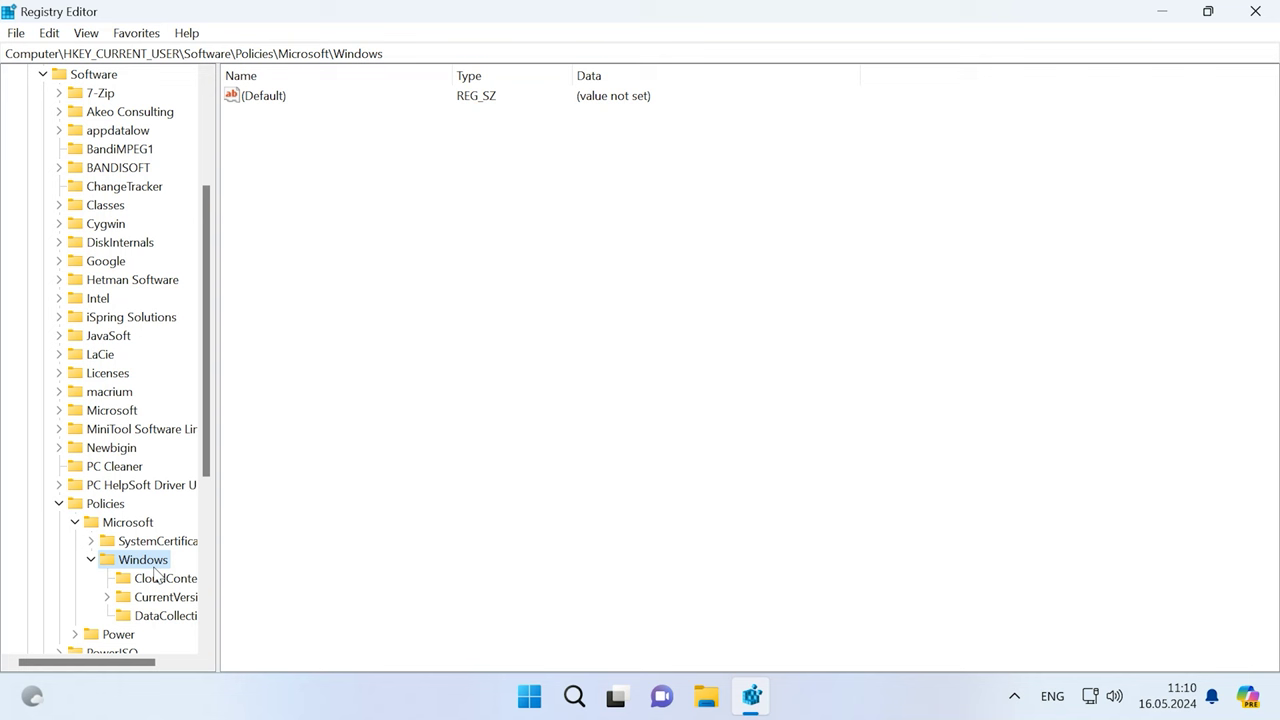
# - Create a new key named Explorer under HKEY_CURRENT_USER\Software\Policies\Microsoft\Windows
pyautogui.rightClick(145, 569)
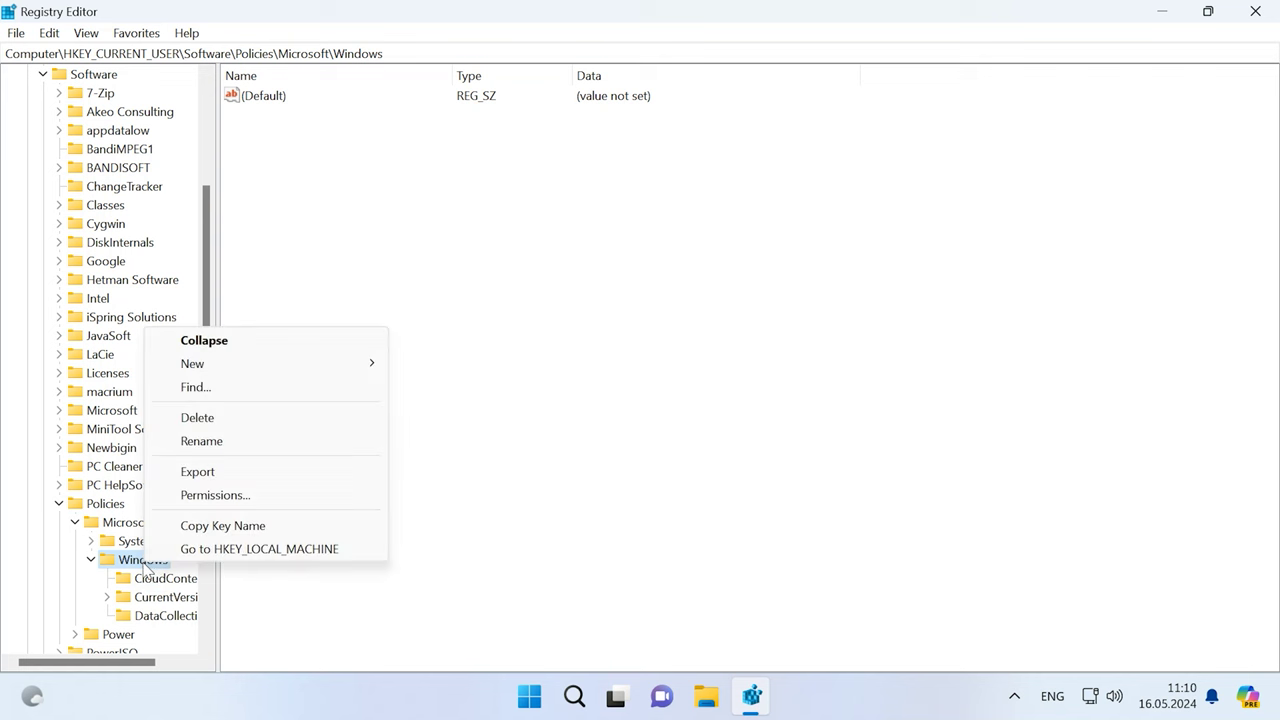
pyautogui.moveTo(277, 363)
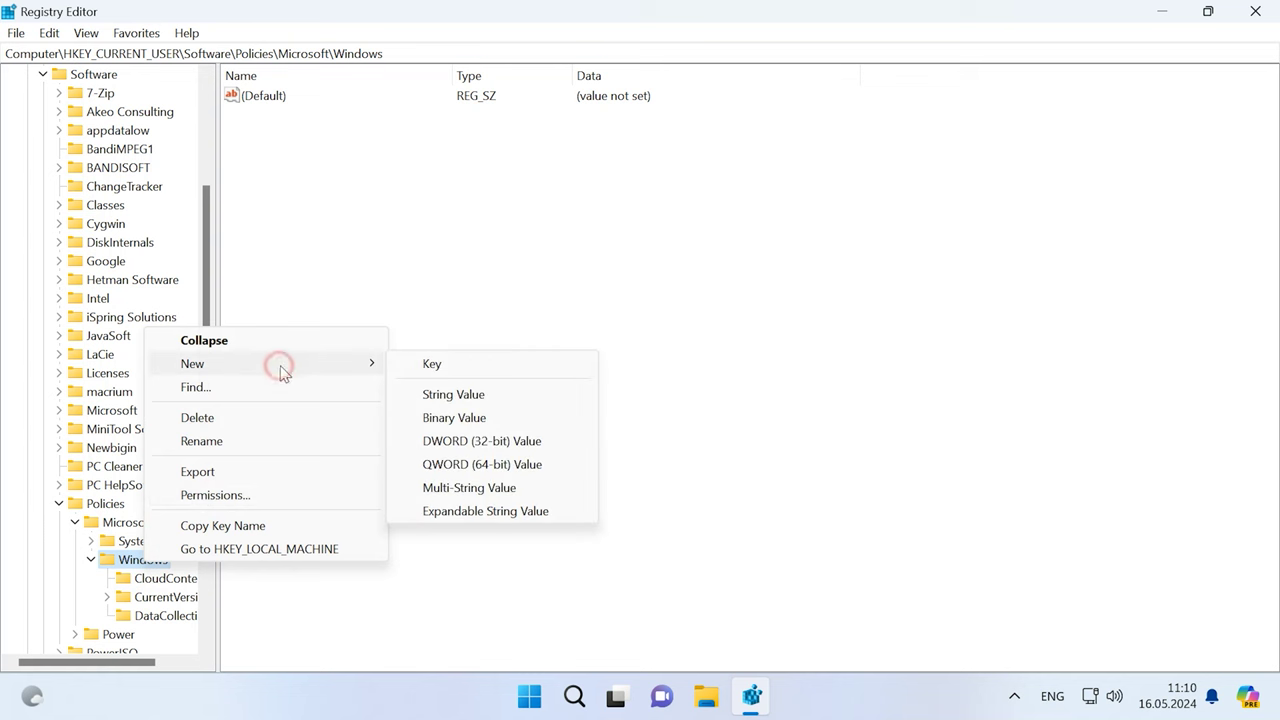
pyautogui.click(469, 368)
pyautogui.write('Explorer')
pyautogui.press('Return')
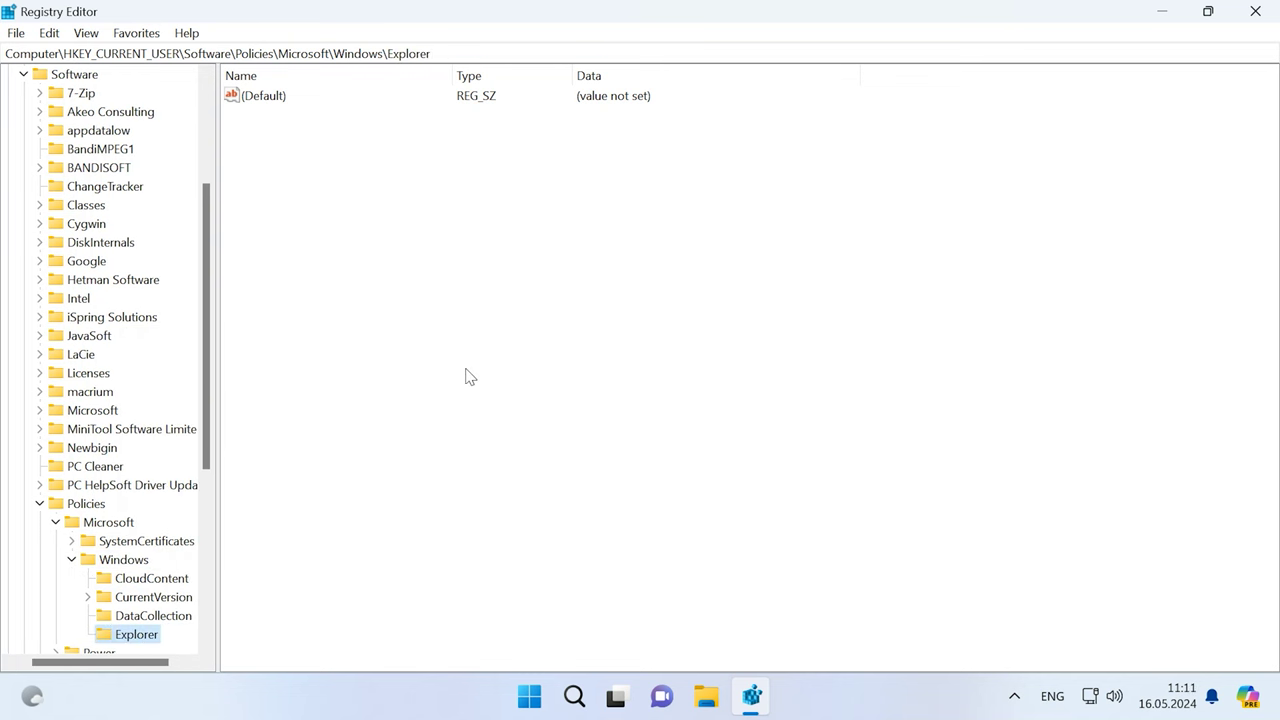
# - Create a DWORD (32-bit) value named DisableSearchBoxSuggestions in the Explorer key and set its data to 1
pyautogui.rightClick(340, 237)
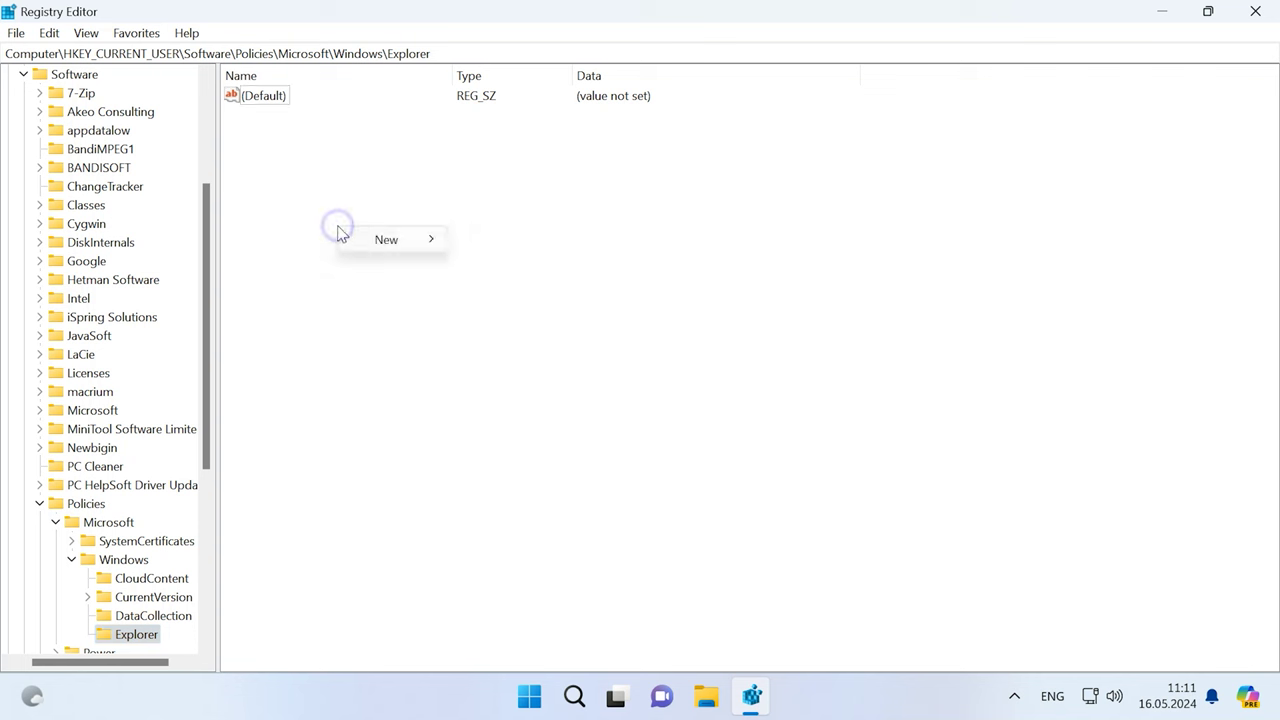
pyautogui.moveTo(434, 243)
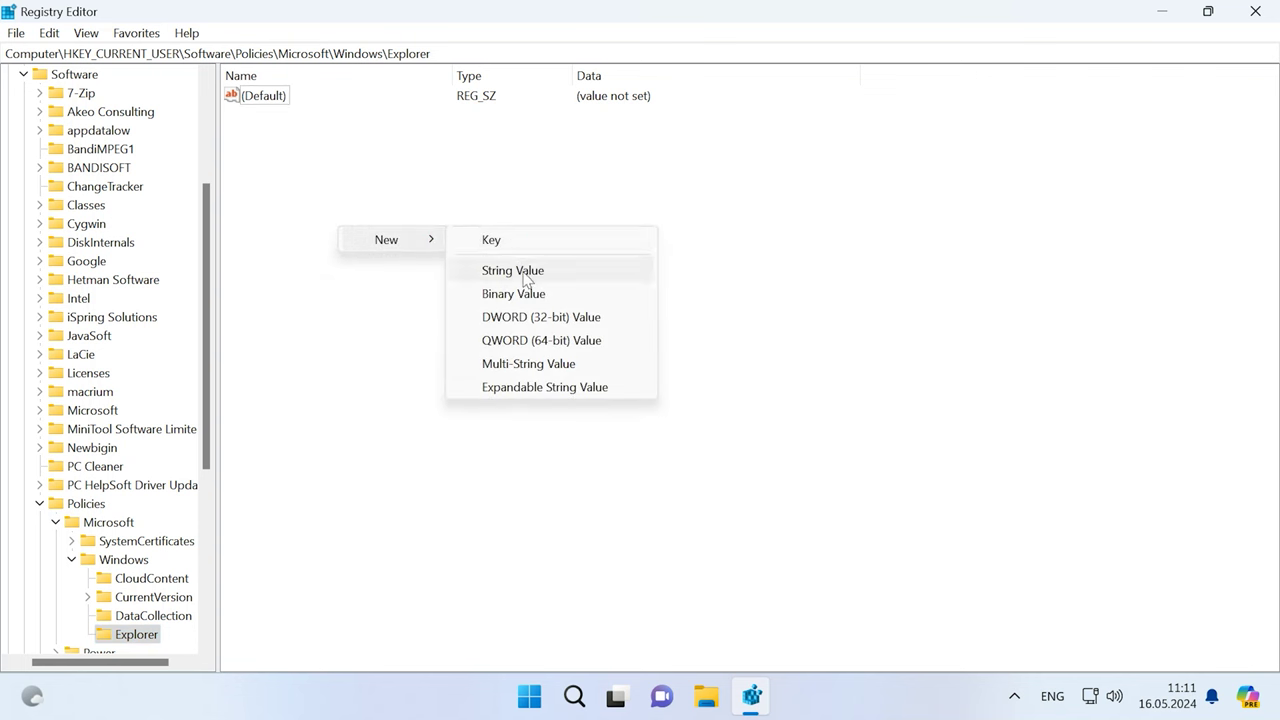
pyautogui.click(549, 318)
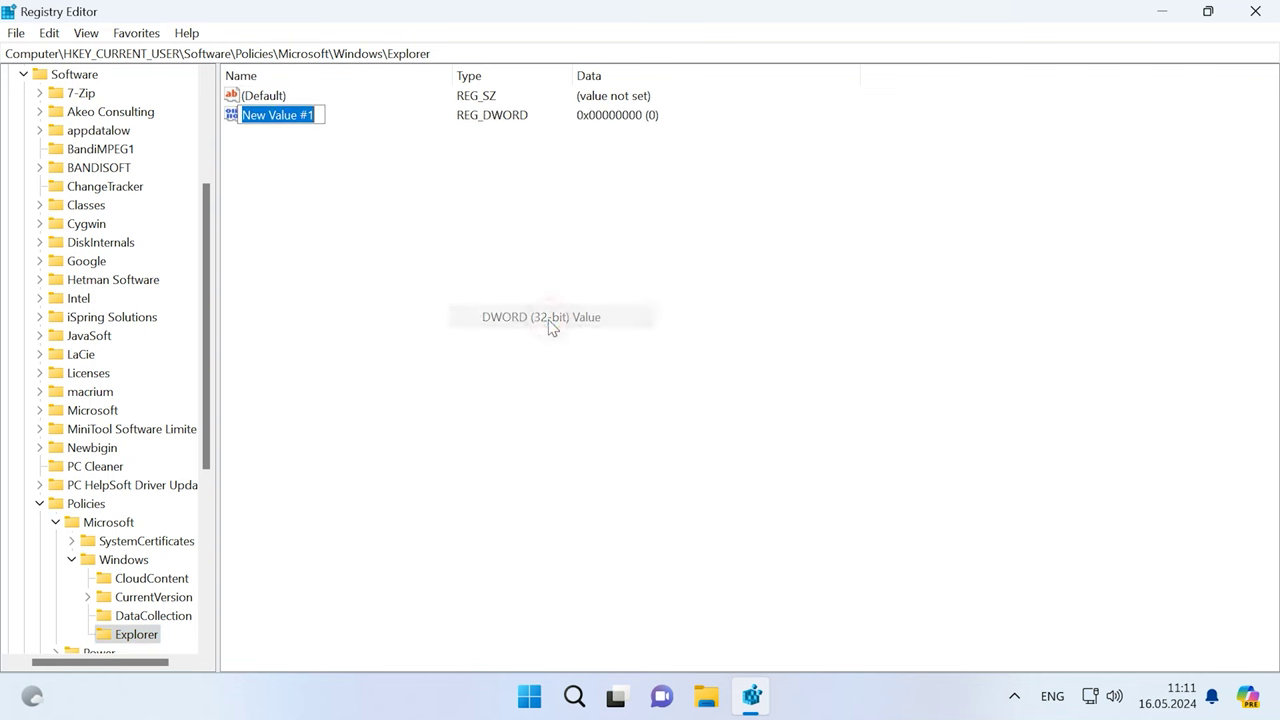
pyautogui.write('DisableSearchBoxSuggestions')
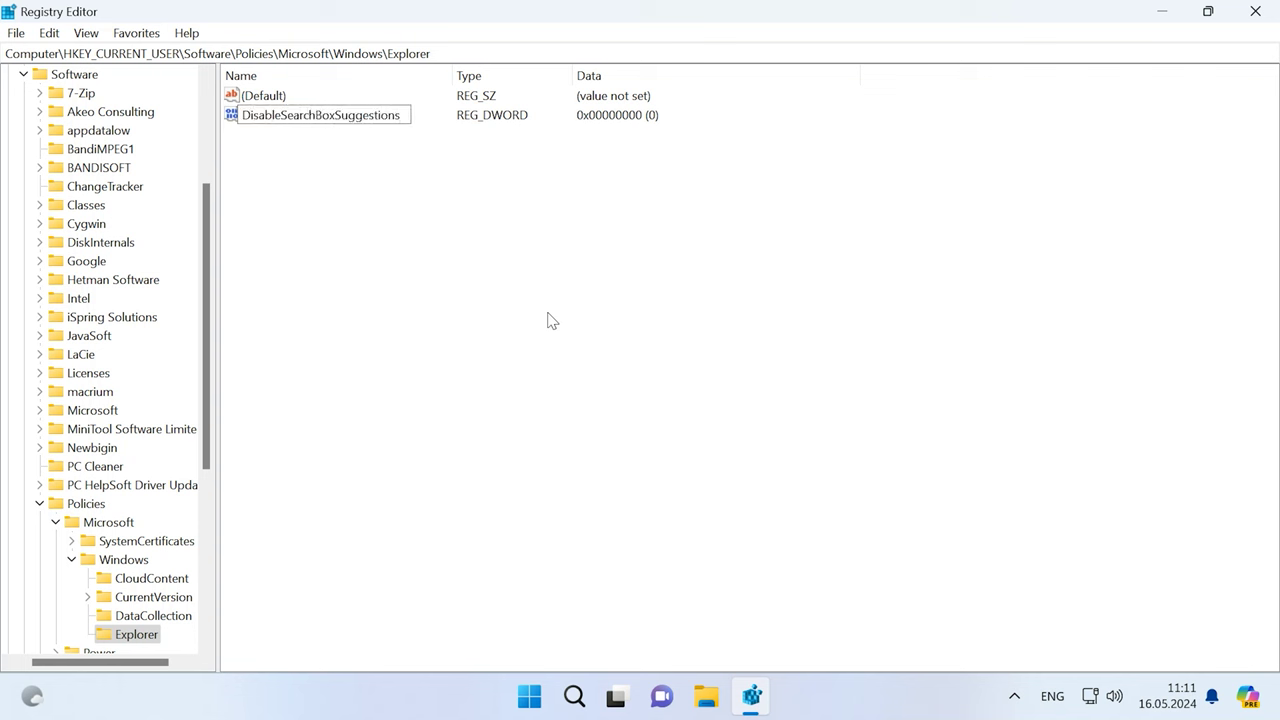
pyautogui.press('Return')
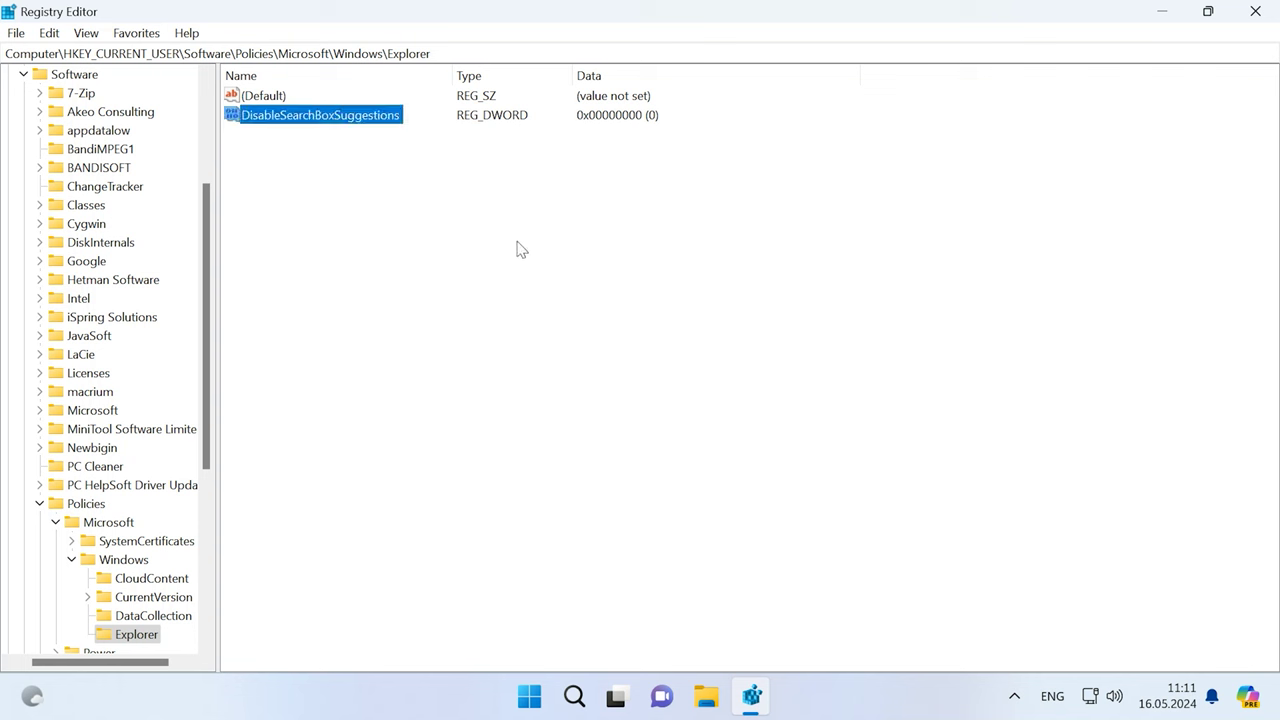
pyautogui.doubleClick(366, 118)
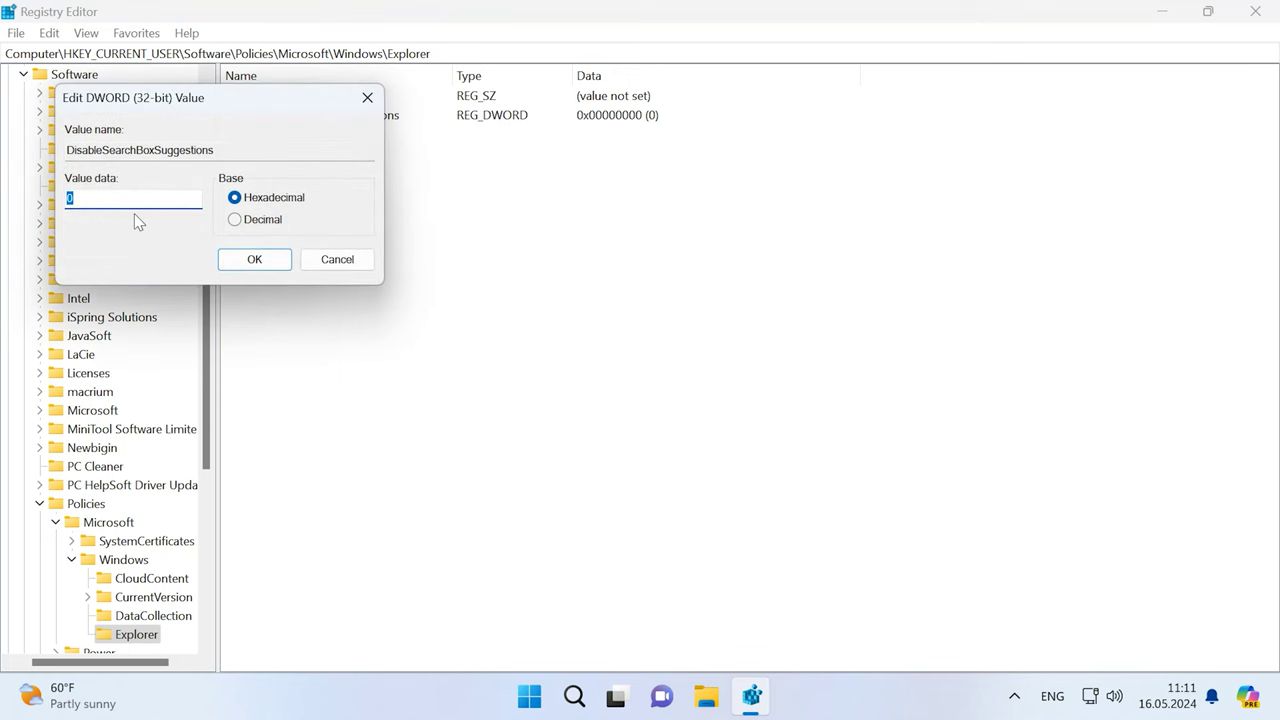
pyautogui.press('Return')
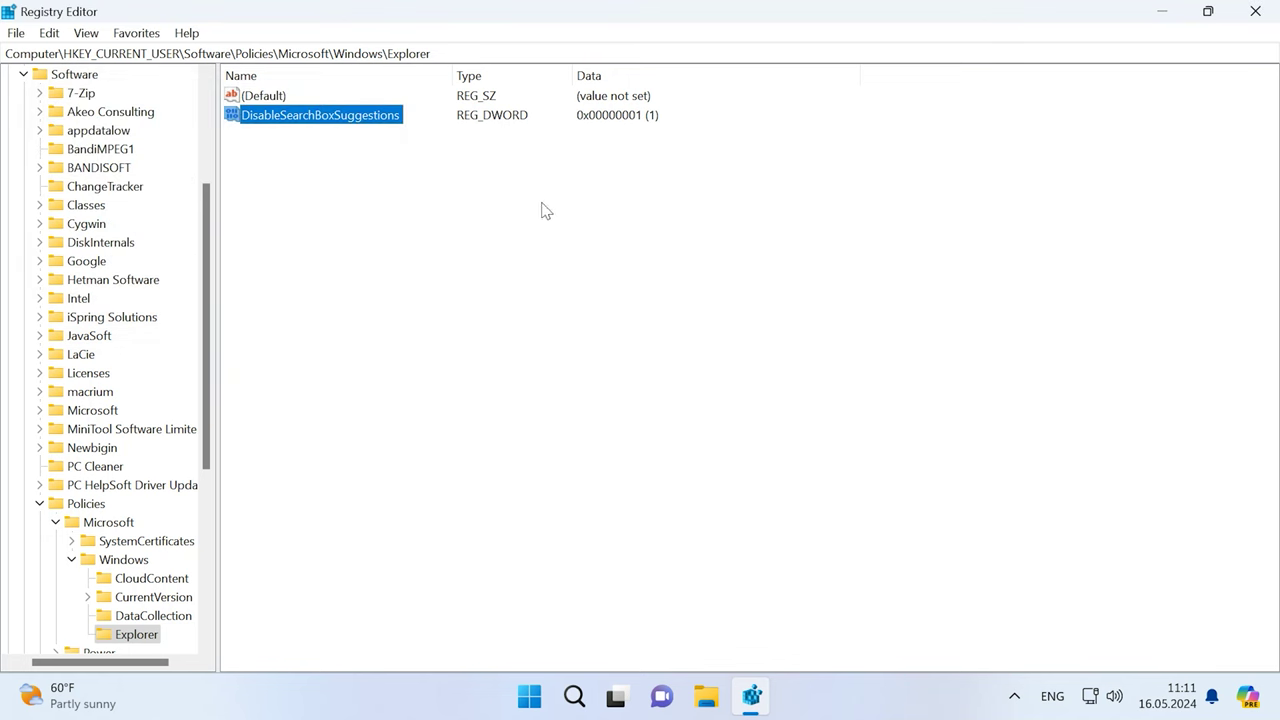
# - Open Windows search from Start to check whether suggested content is still shown, and close it
pyautogui.click(530, 696)
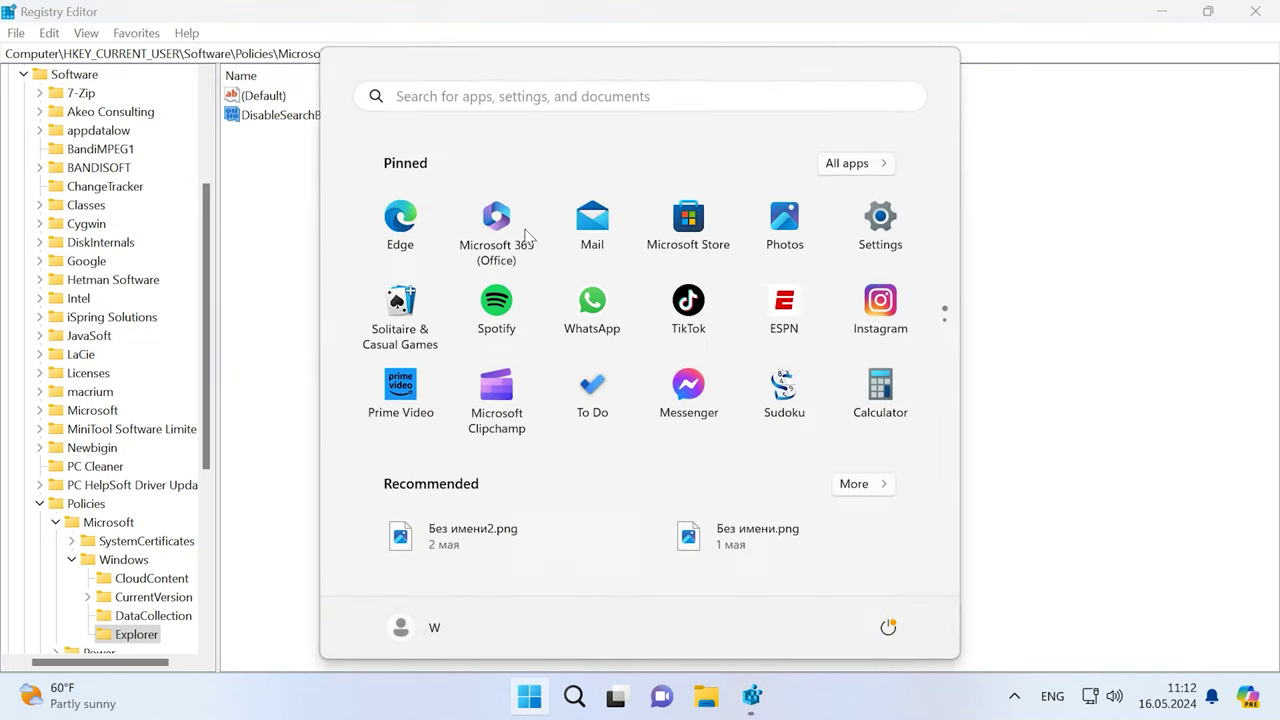
pyautogui.click(504, 94)
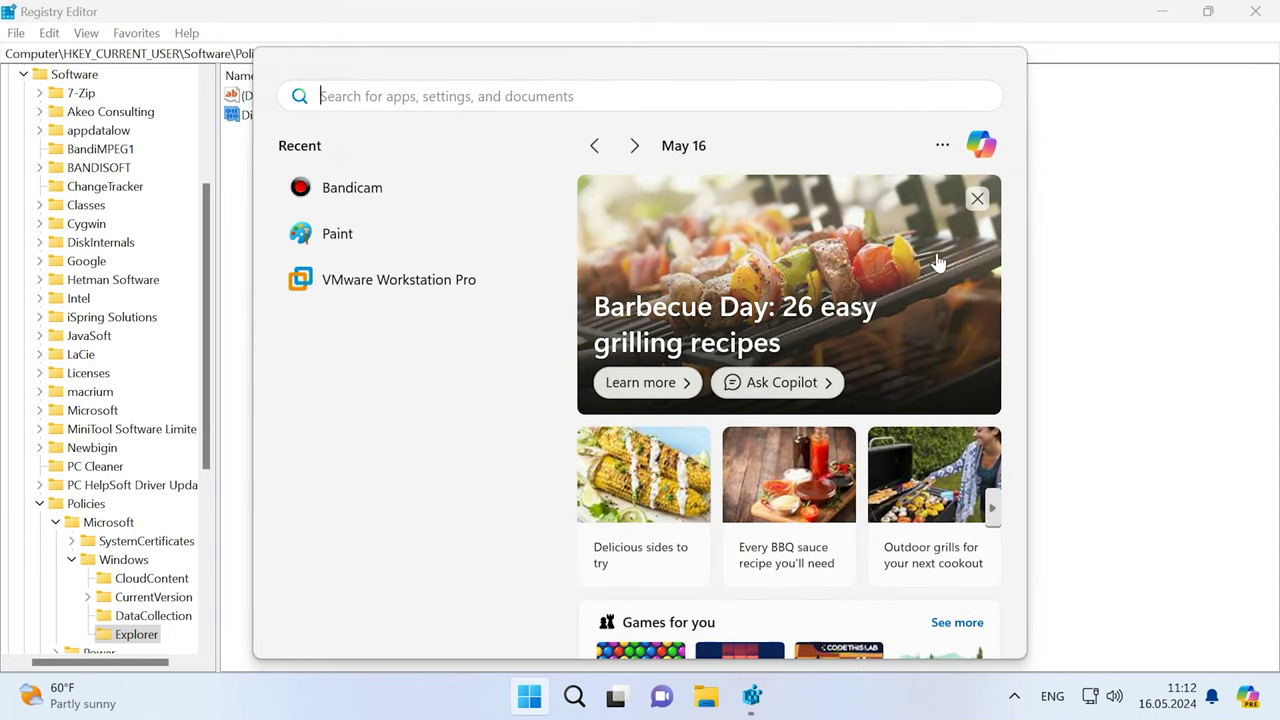
pyautogui.click(1058, 345)
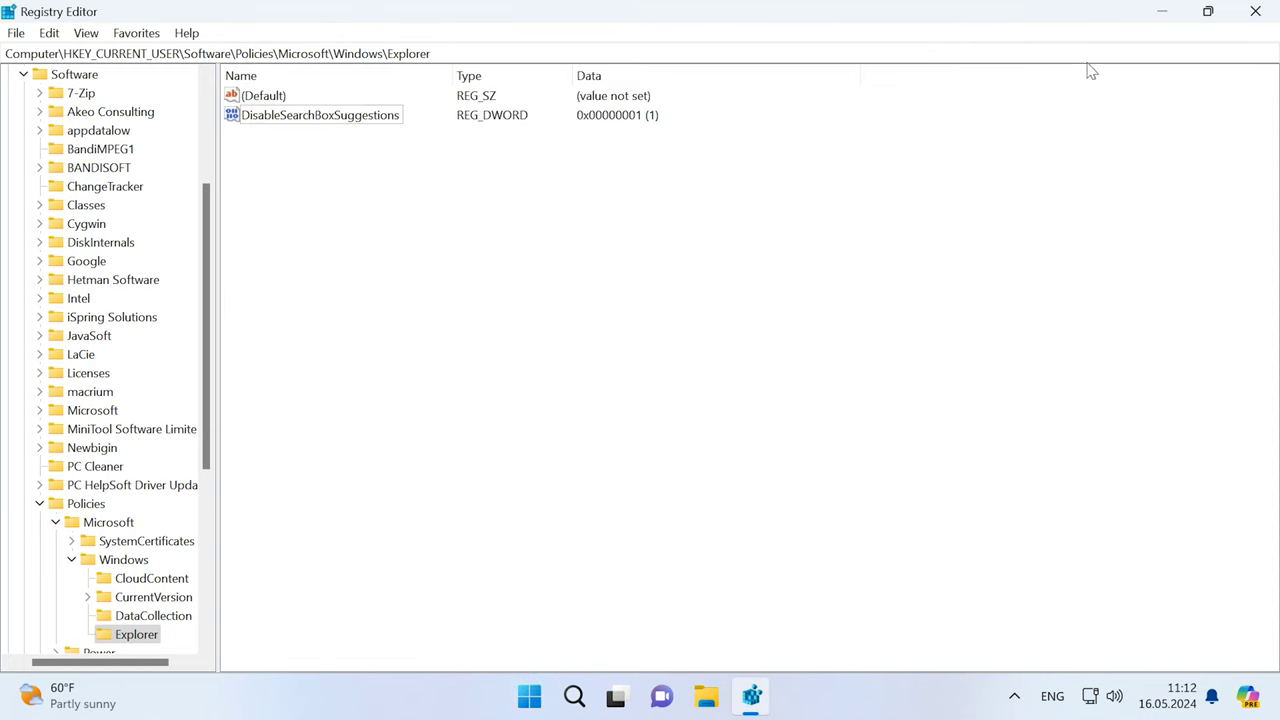
# - Minimize the Registry Editor and restart the Windows Explorer process in Task Manager, closing Task Manager when done
pyautogui.click(1160, 10)
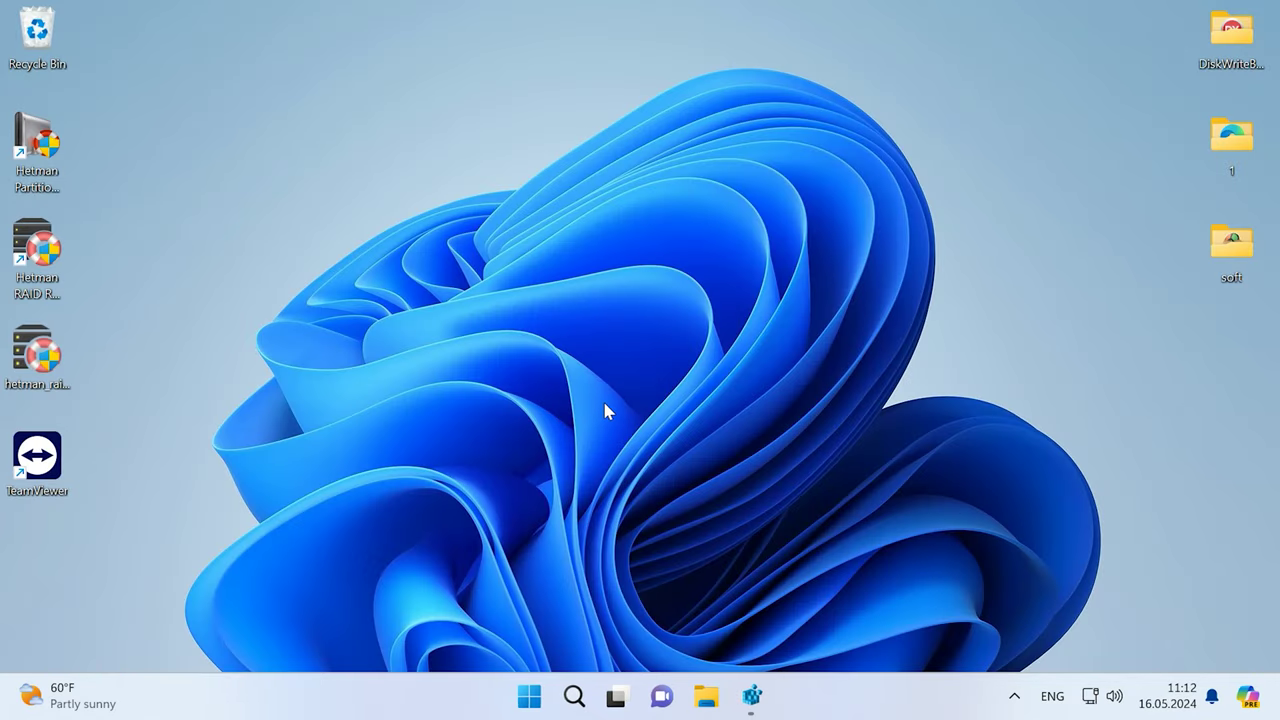
pyautogui.rightClick(529, 692)
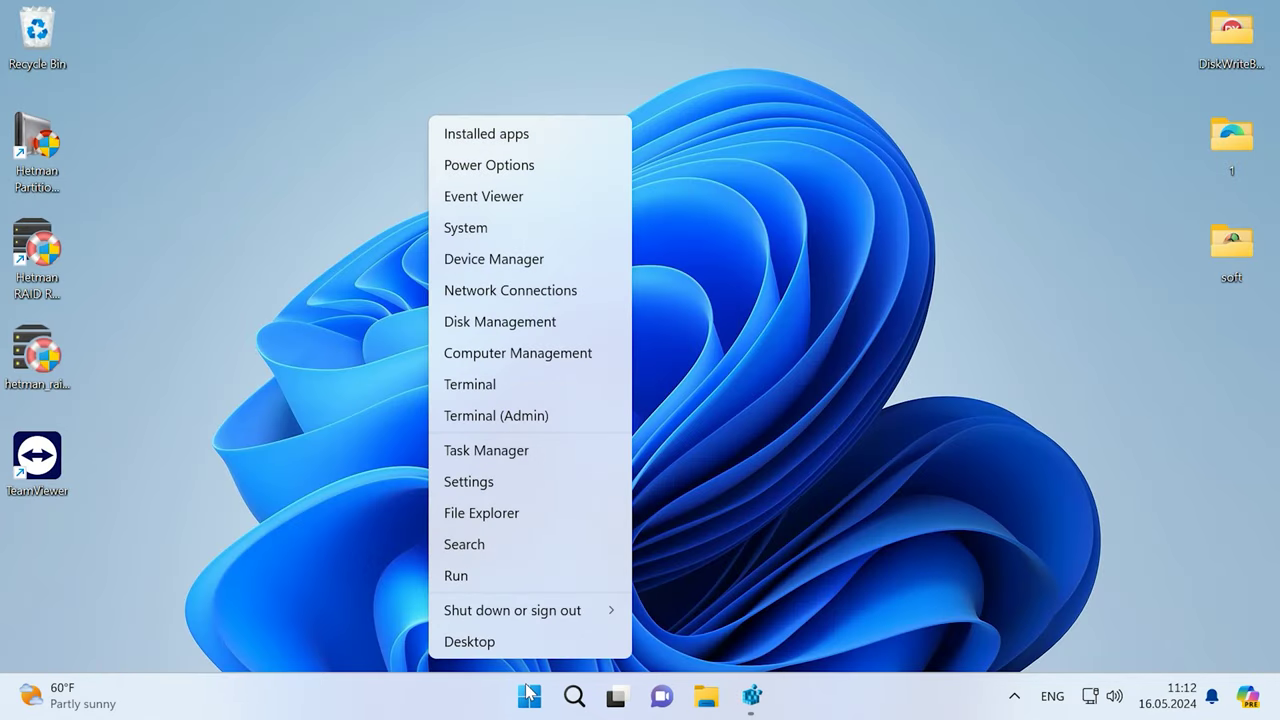
pyautogui.click(511, 455)
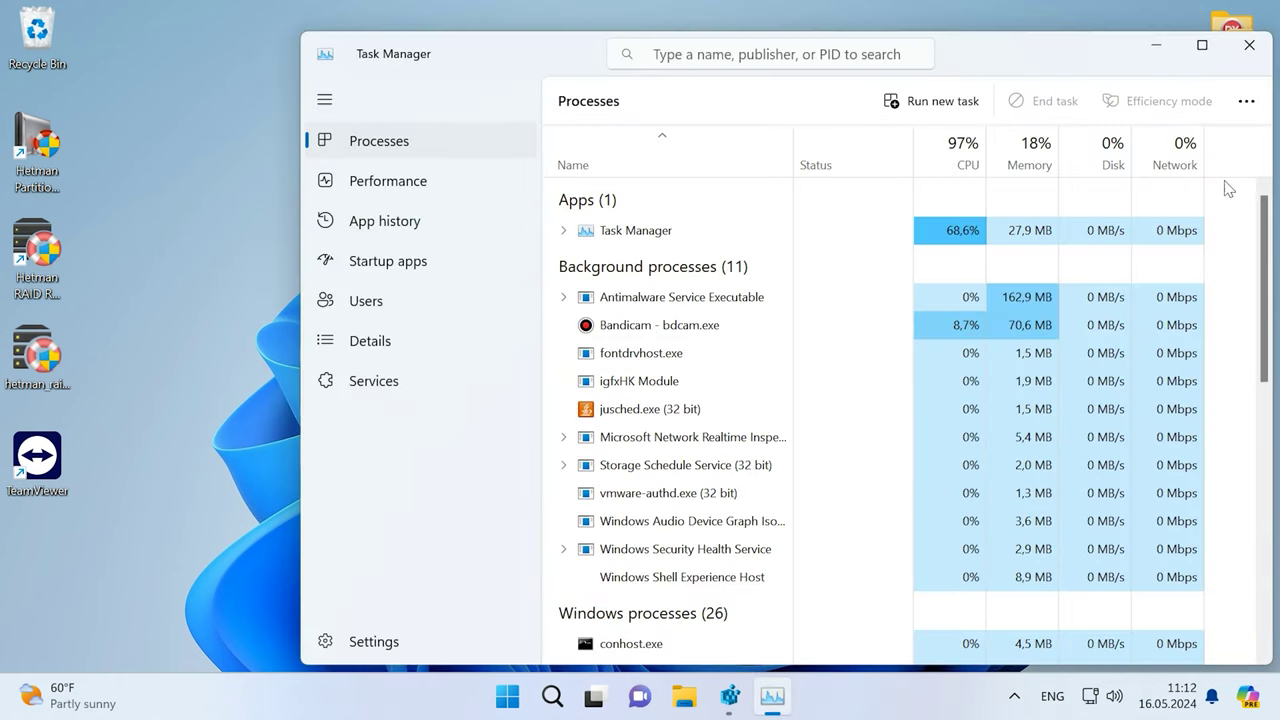
pyautogui.click(1202, 45)
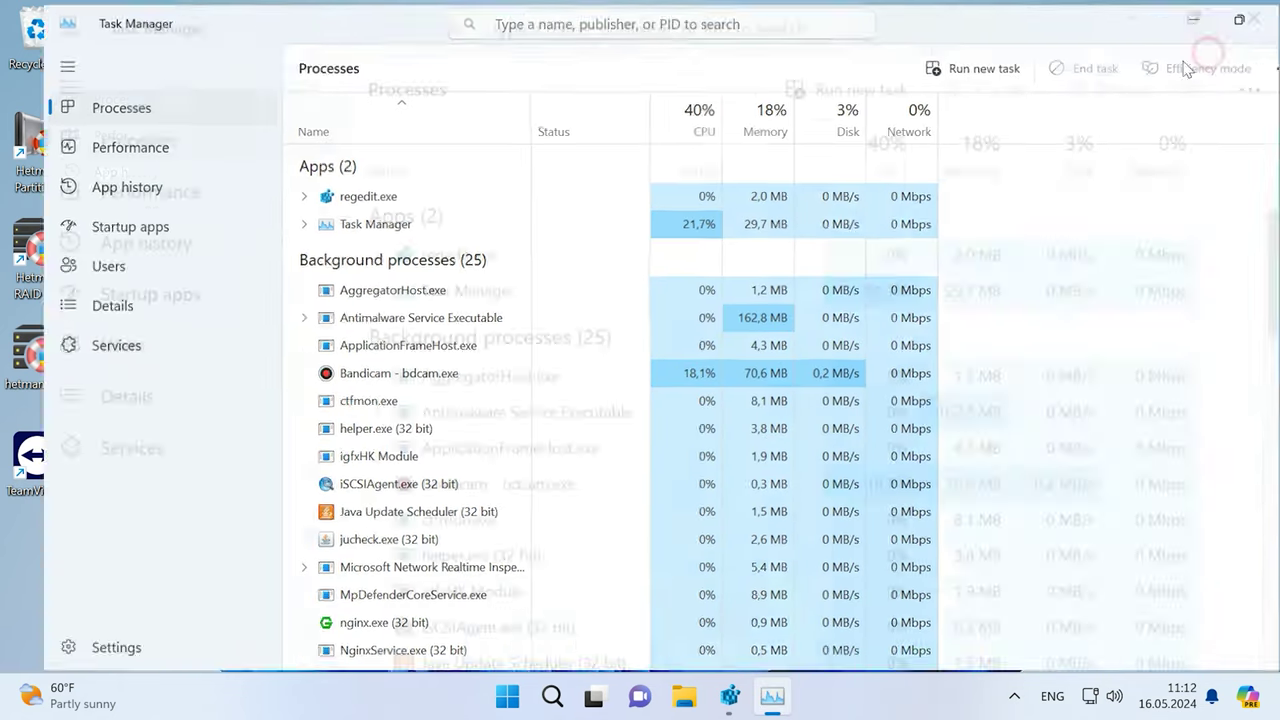
pyautogui.moveTo(1277, 190); pyautogui.dragTo(1250, 640)
pyautogui.click(378, 548)
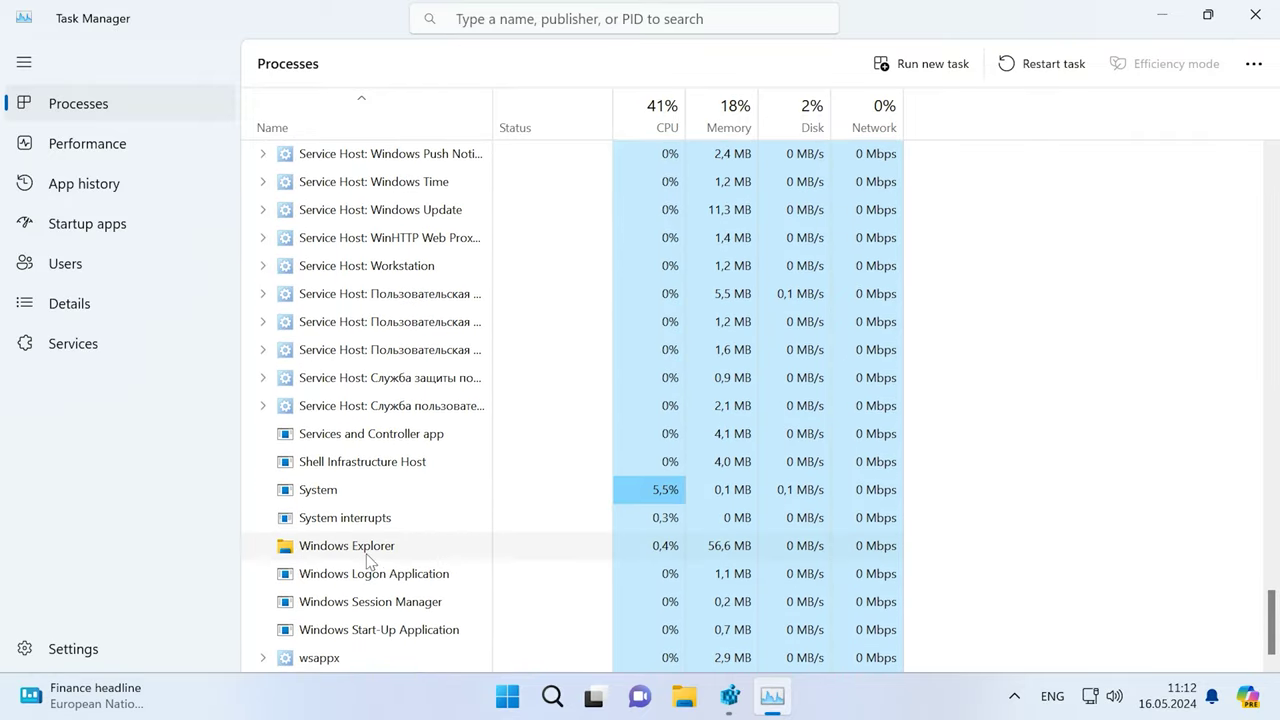
pyautogui.click(1050, 66)
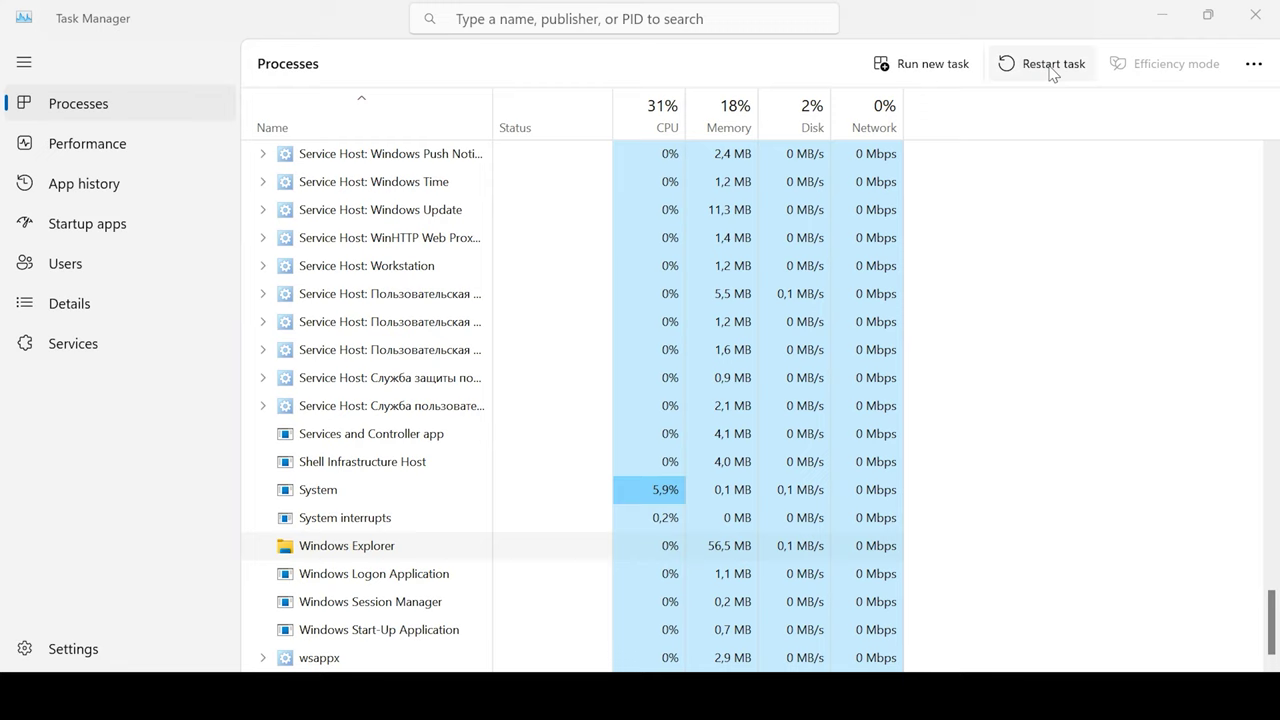
pyautogui.click(1255, 14)
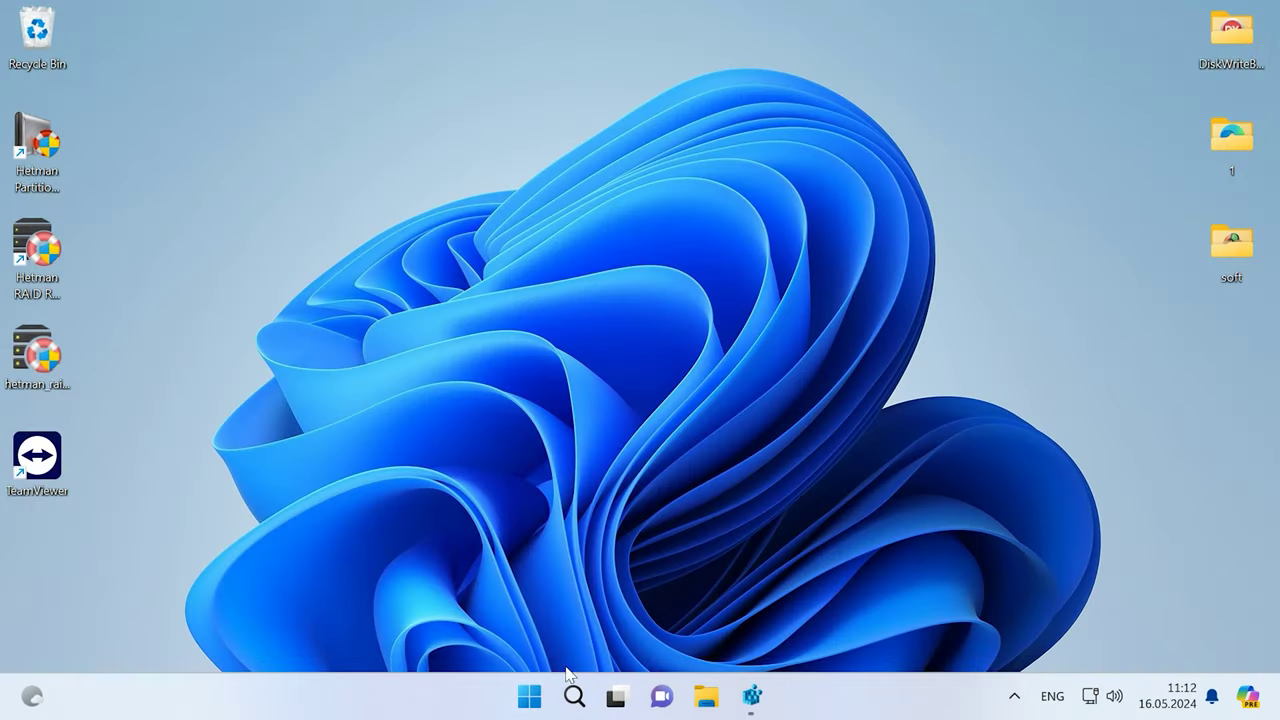
# - Reopen Windows search from Start to check its content following the Explorer restart
pyautogui.click(530, 696)
pyautogui.click(497, 92)
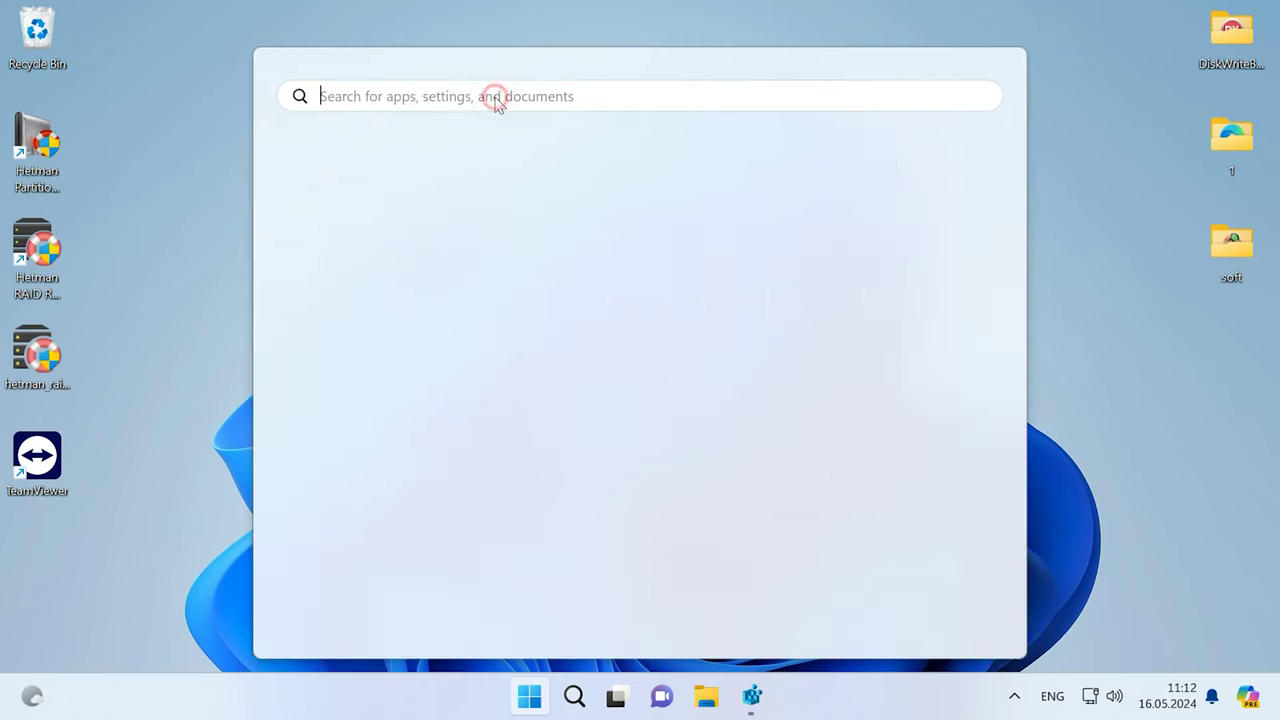